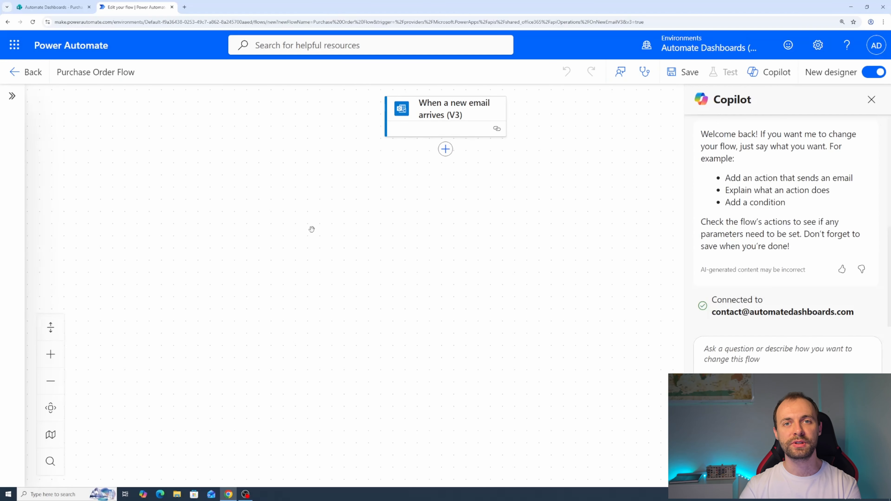
Add a Condition action directly after the new email trigger
{"action": "left_click", "coordinate": [445, 149]}
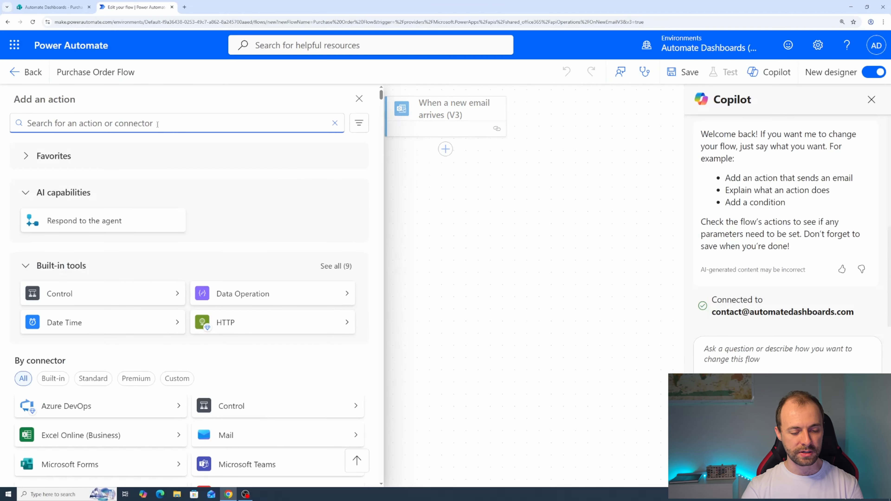
{"action": "type", "text": "condition"}
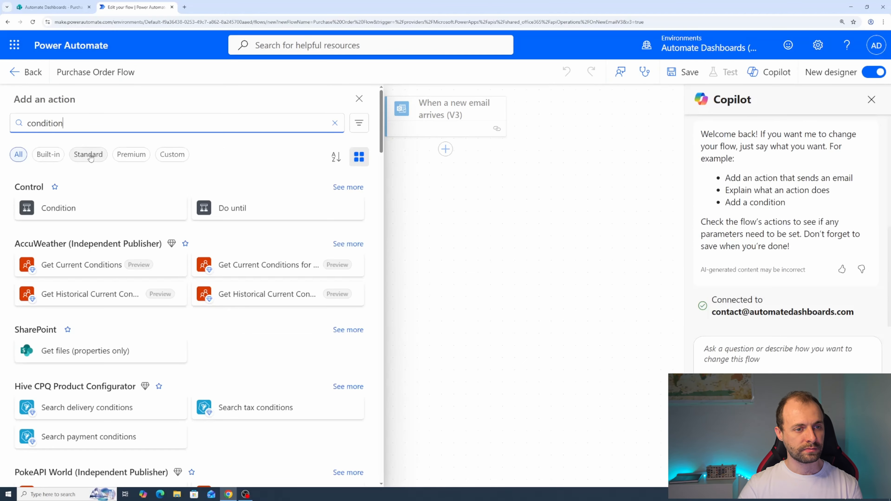
{"action": "left_click", "coordinate": [88, 207]}
Start an expression with the toLower function for the first value of the condition's first row
{"action": "left_click", "coordinate": [100, 242]}
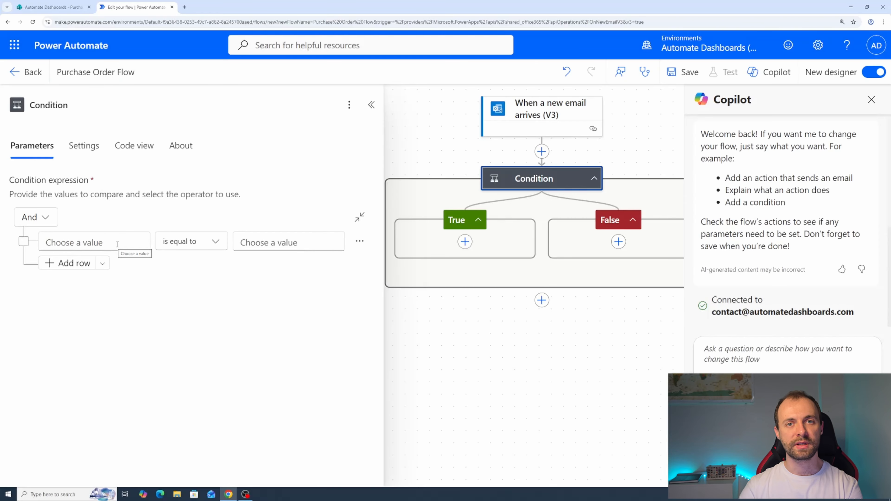
{"action": "left_click", "coordinate": [116, 243]}
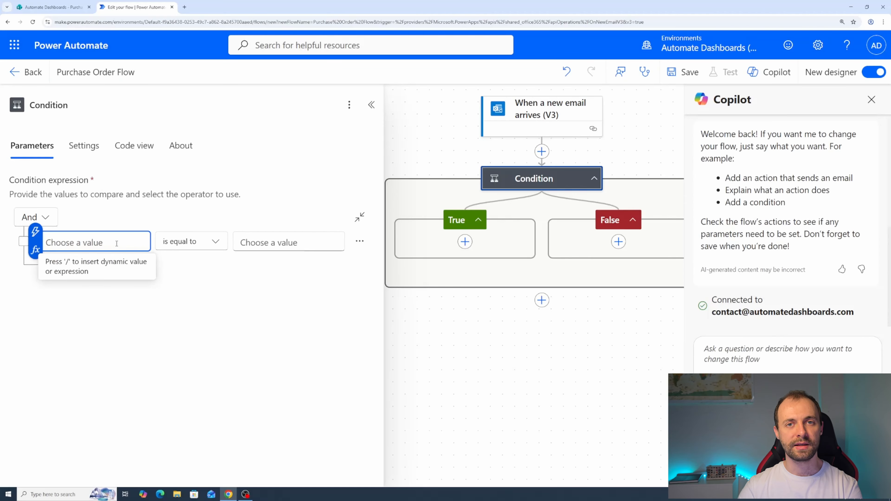
{"action": "type", "text": "/"}
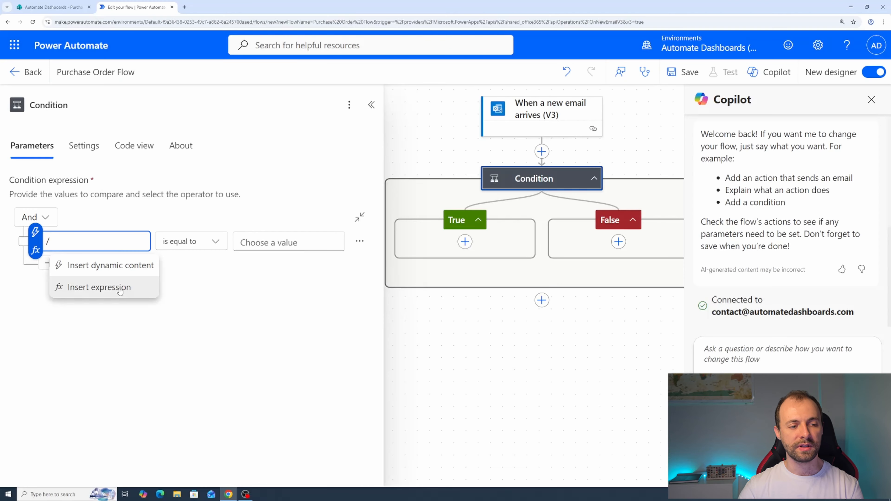
{"action": "left_click", "coordinate": [136, 288]}
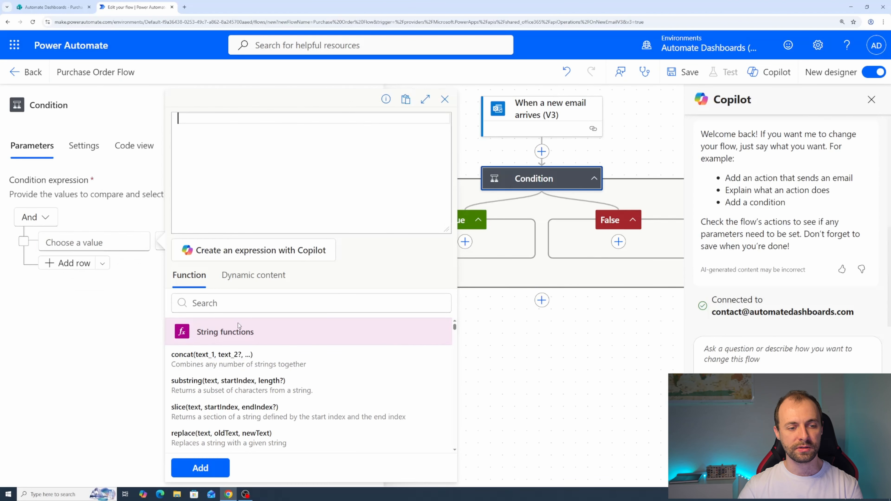
{"action": "left_click", "coordinate": [229, 304]}
{"action": "type", "text": "tolo"}
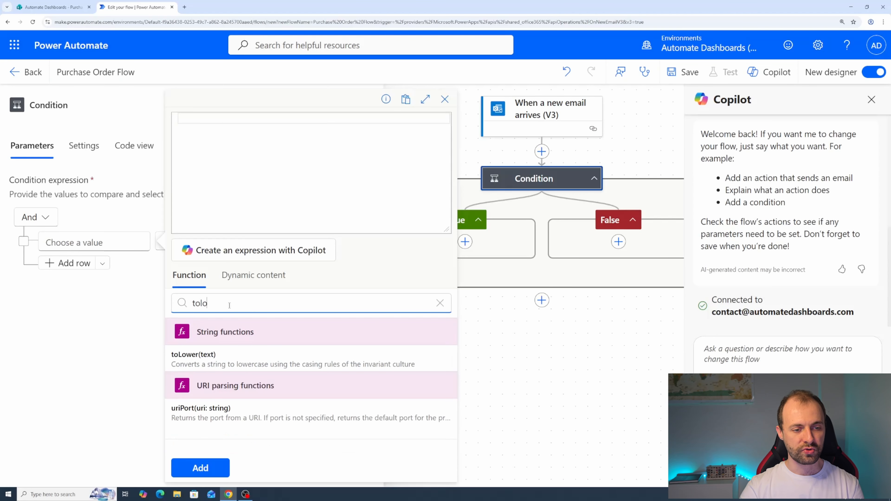
{"action": "left_click", "coordinate": [231, 358]}
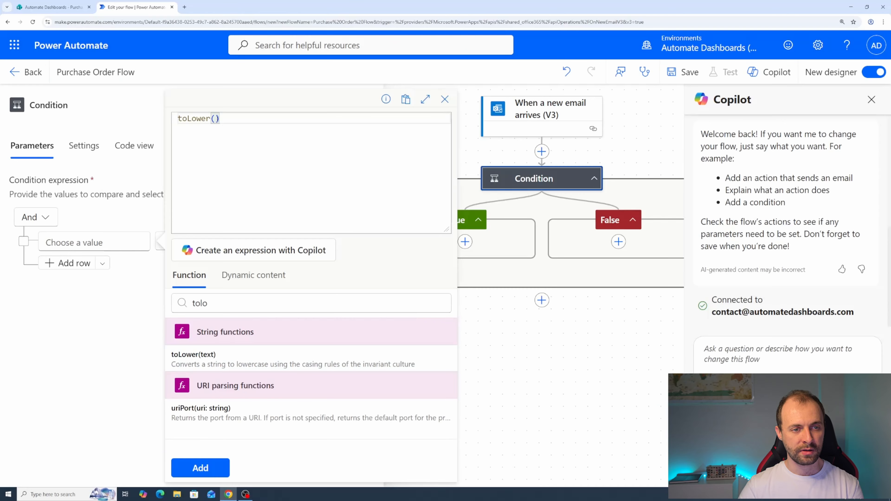
Insert the email's Subject inside toLower and add the expression to the condition's first row
{"action": "left_click", "coordinate": [253, 274]}
{"action": "double_click", "coordinate": [236, 300]}
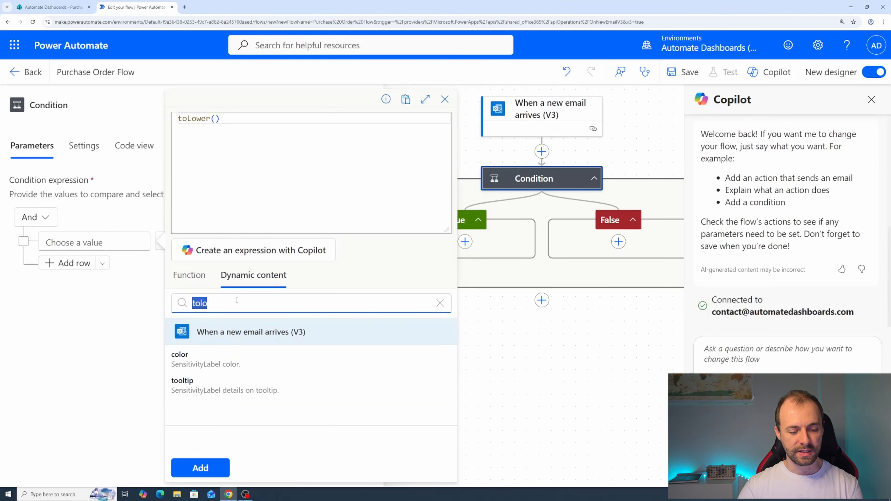
{"action": "type", "text": "su"}
{"action": "key", "text": "BackSpace"}
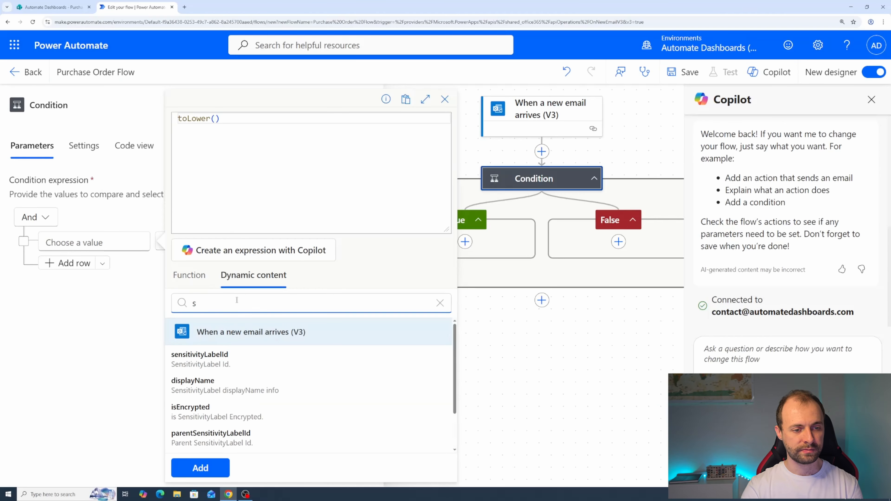
{"action": "type", "text": "ub"}
{"action": "left_click", "coordinate": [225, 358]}
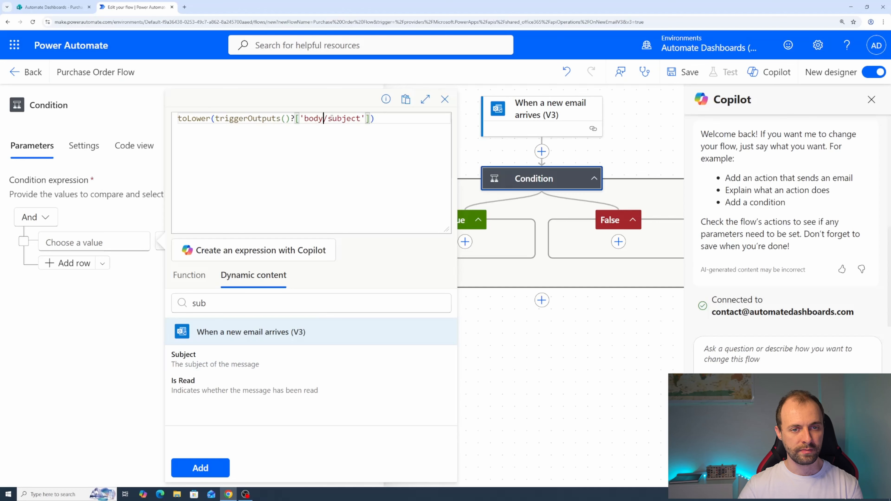
{"action": "left_click", "coordinate": [376, 118]}
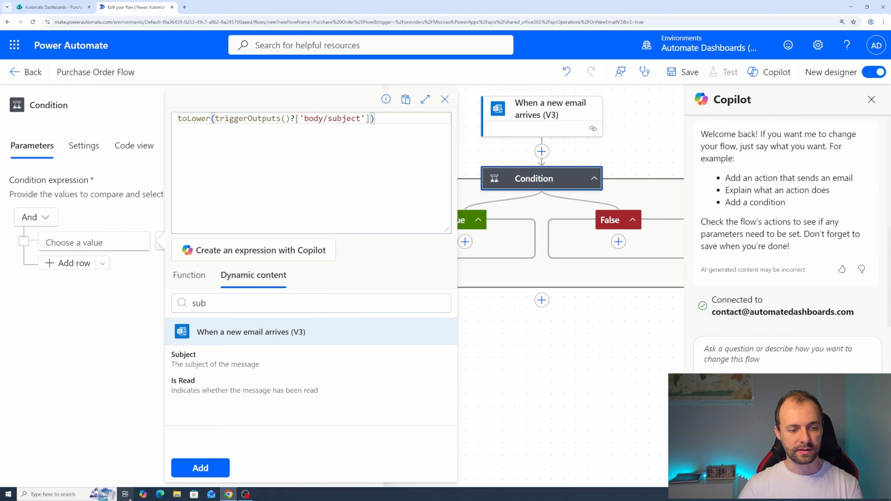
{"action": "left_click", "coordinate": [200, 468]}
Set the first row's operator to contains and its comparison value to "po"
{"action": "left_click", "coordinate": [215, 242]}
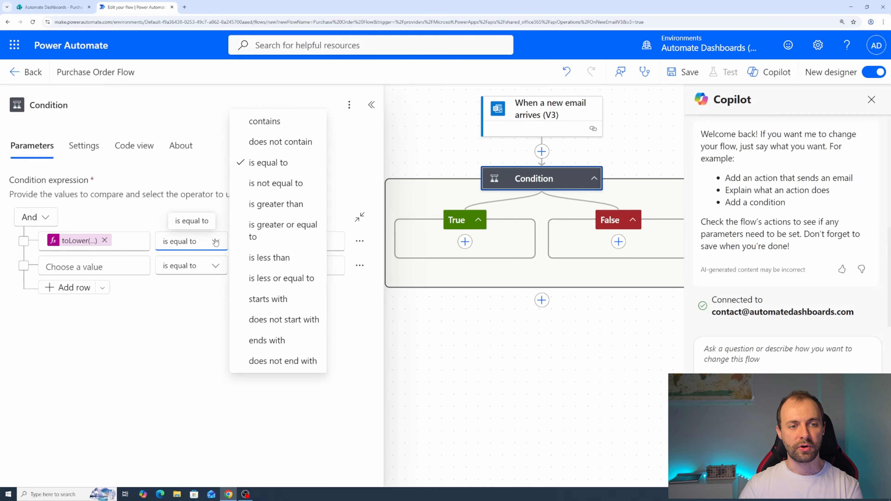
{"action": "left_click", "coordinate": [261, 122]}
{"action": "left_click", "coordinate": [270, 242]}
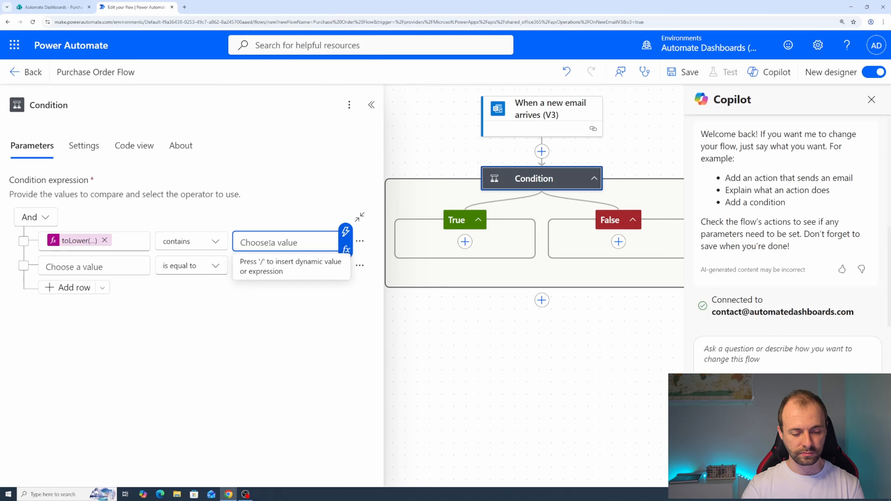
{"action": "type", "text": "po"}
Start a toLower expression for the first value of the condition's second row
{"action": "left_click", "coordinate": [100, 265]}
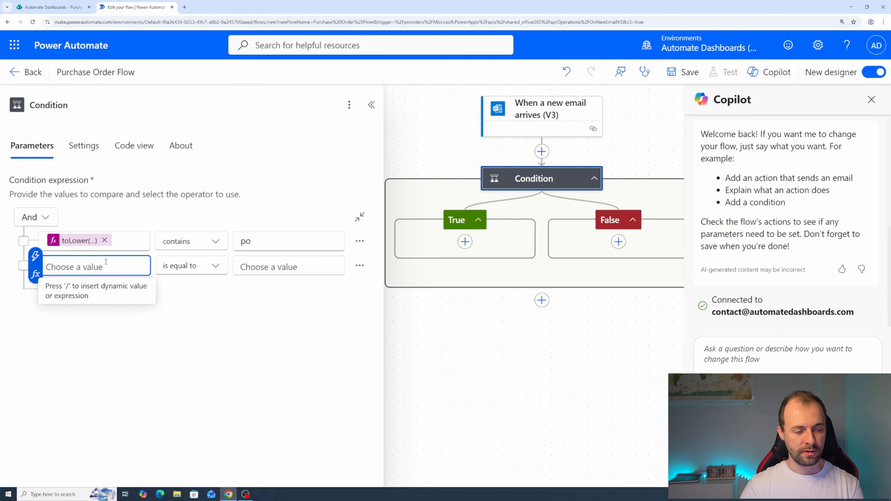
{"action": "type", "text": "/"}
{"action": "left_click", "coordinate": [118, 312]}
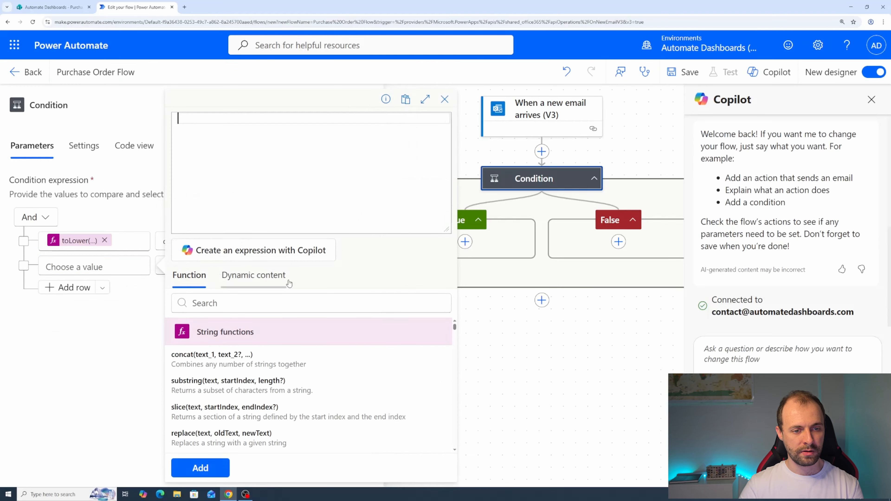
{"action": "left_click", "coordinate": [232, 304]}
{"action": "type", "text": "tolower"}
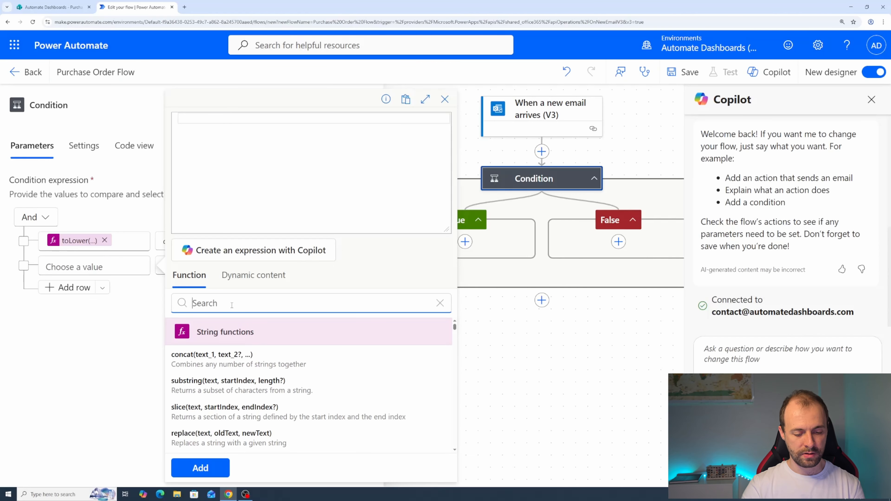
{"action": "left_click", "coordinate": [235, 358]}
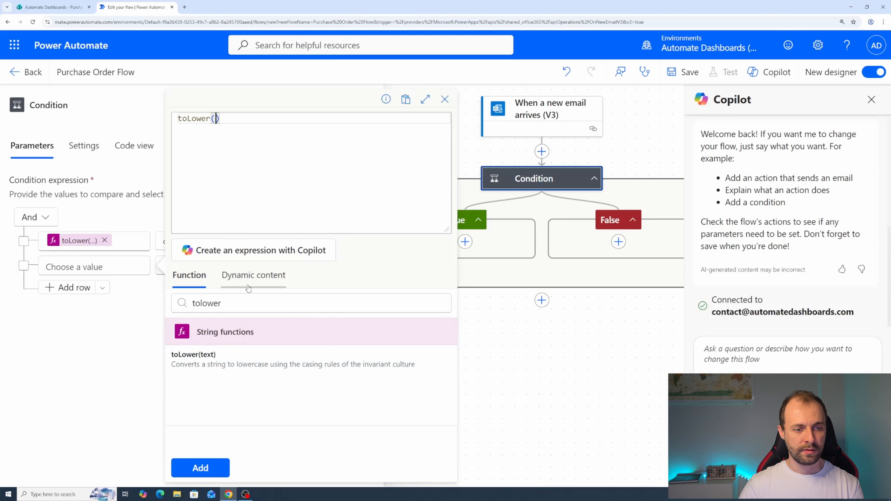
Insert the email's Subject inside toLower and add the expression to the condition's second row
{"action": "left_click", "coordinate": [250, 278]}
{"action": "double_click", "coordinate": [245, 303]}
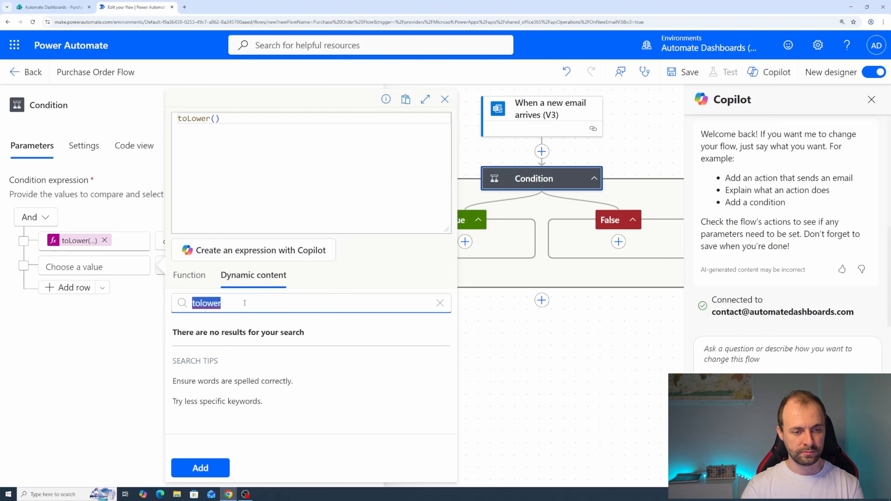
{"action": "key", "text": "BackSpace"}
{"action": "type", "text": "sub"}
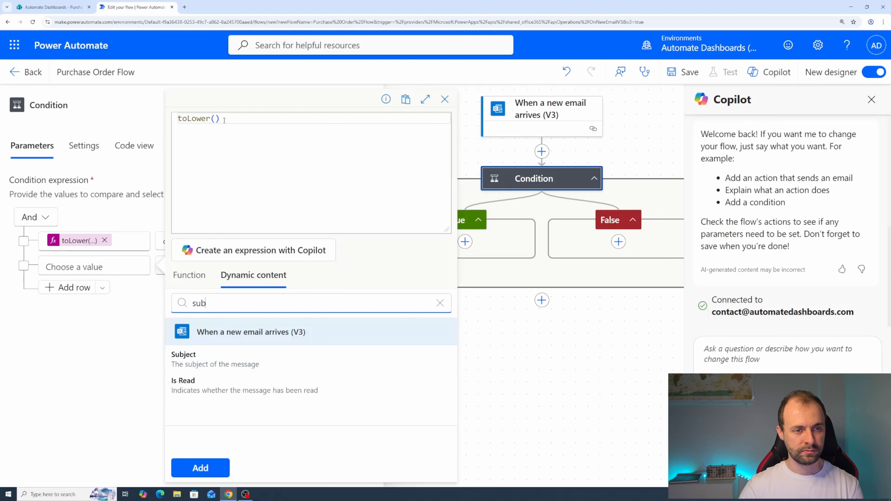
{"action": "left_click", "coordinate": [216, 118]}
{"action": "left_click", "coordinate": [240, 365]}
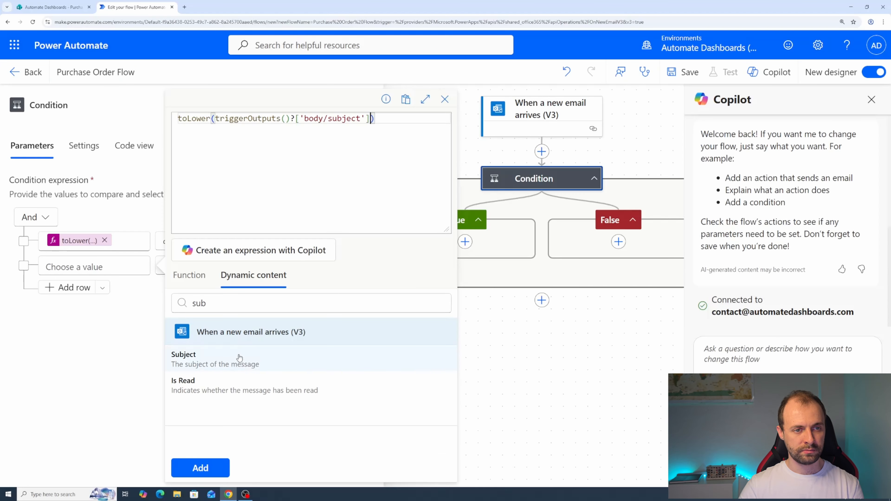
{"action": "left_click", "coordinate": [200, 468]}
Set the second row's operator to contains and its comparison value to "purchase order"
{"action": "left_click", "coordinate": [207, 267]}
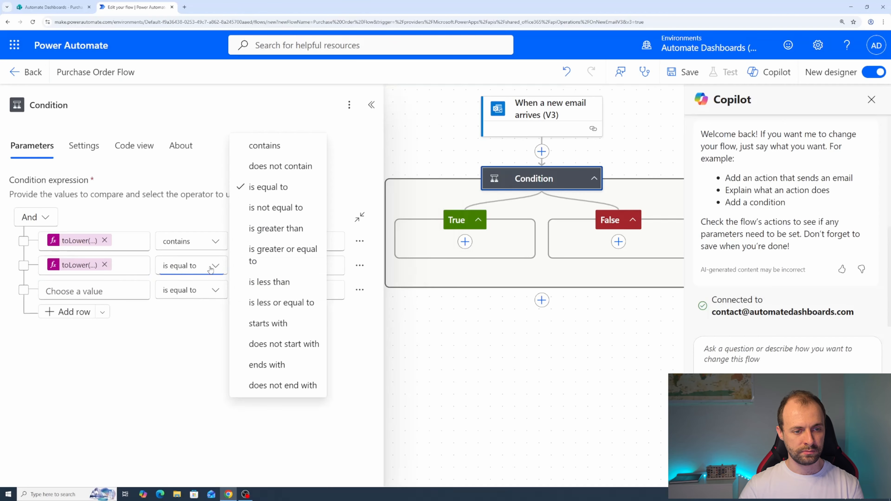
{"action": "left_click", "coordinate": [251, 144]}
{"action": "left_click", "coordinate": [274, 266]}
{"action": "type", "text": "p"}
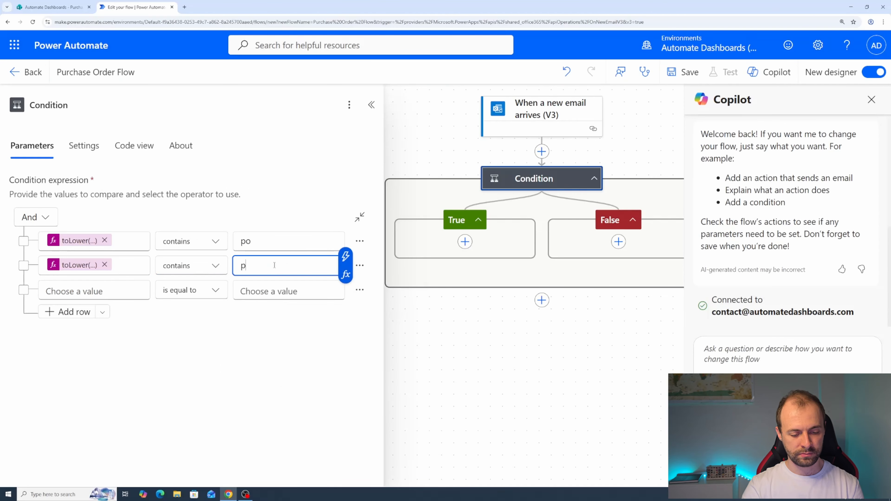
{"action": "type", "text": "urchase order"}
{"action": "left_click", "coordinate": [86, 207]}
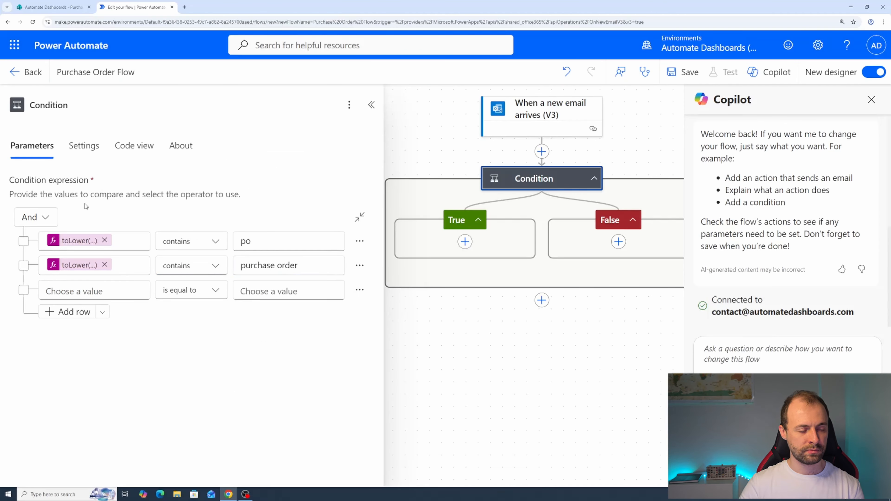
Change the condition's row grouping from And to Or and collapse the condition's settings
{"action": "left_click", "coordinate": [45, 225]}
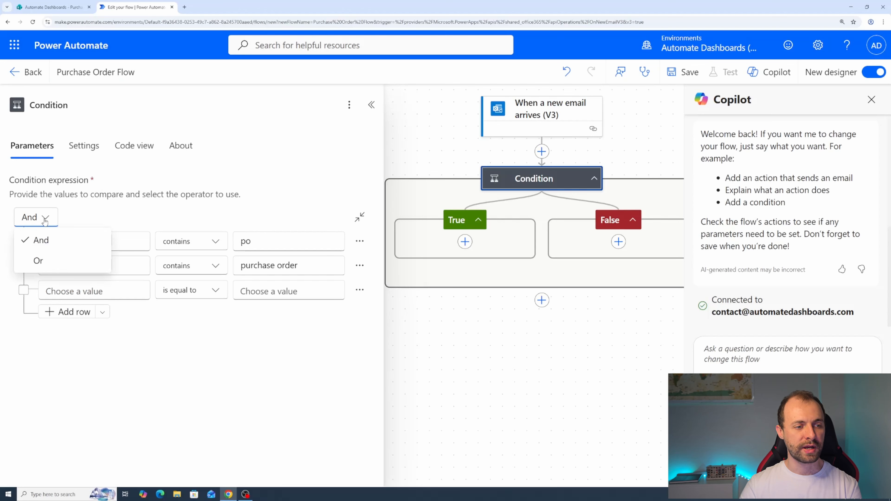
{"action": "left_click", "coordinate": [76, 261]}
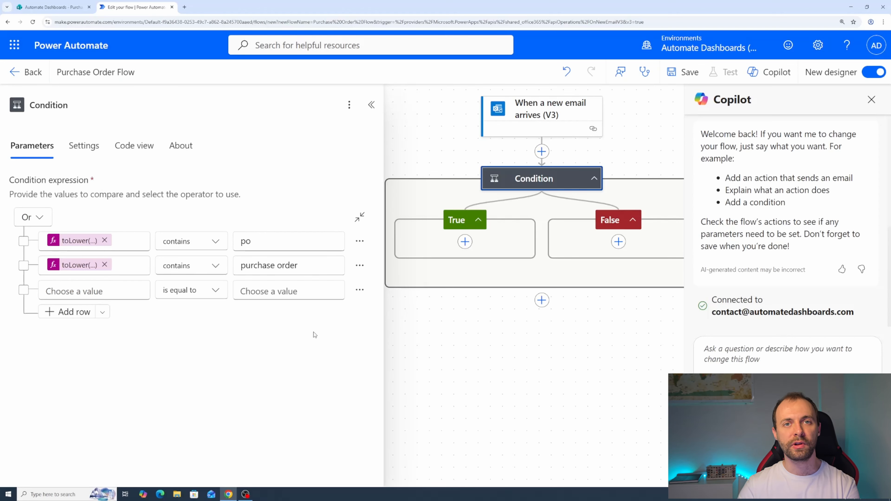
{"action": "left_click", "coordinate": [286, 246]}
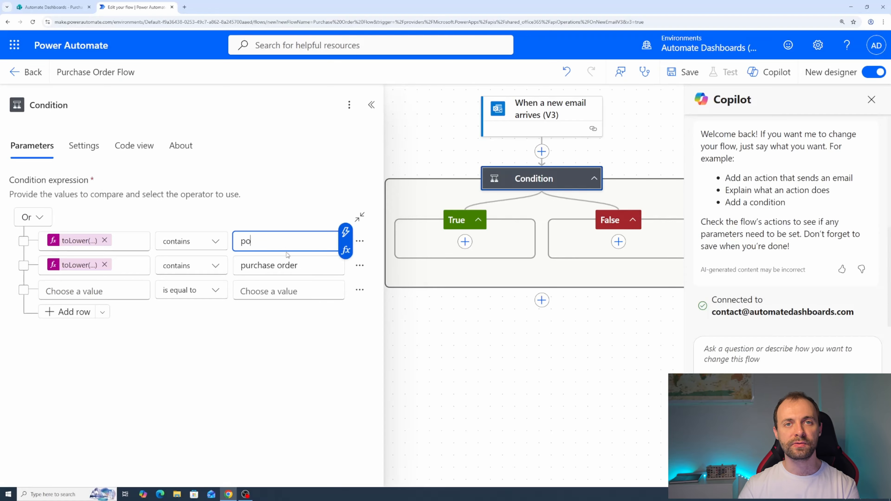
{"action": "left_click", "coordinate": [287, 196]}
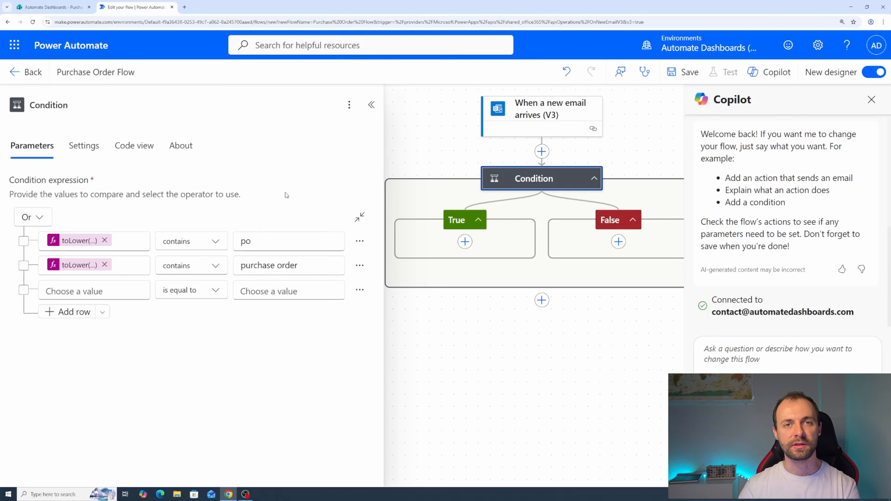
{"action": "left_click", "coordinate": [371, 104]}
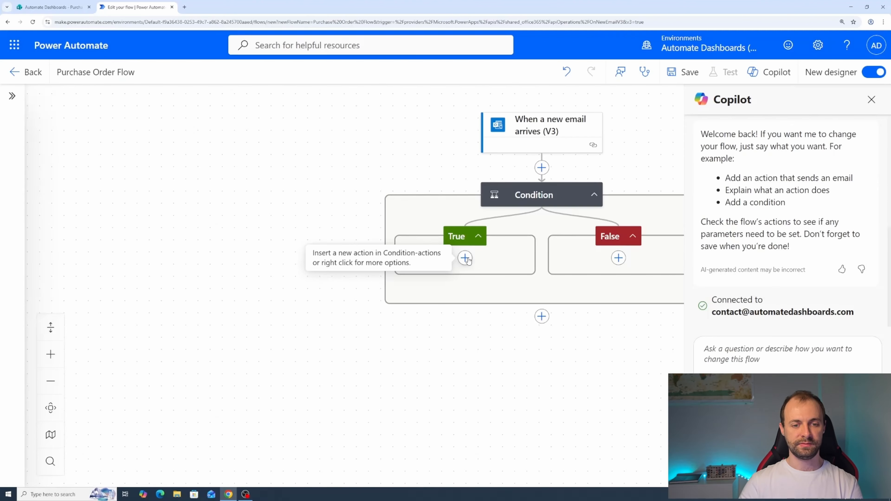
Add a second Condition action inside the True branch of the first condition
{"action": "left_click", "coordinate": [465, 258]}
{"action": "type", "text": "c"}
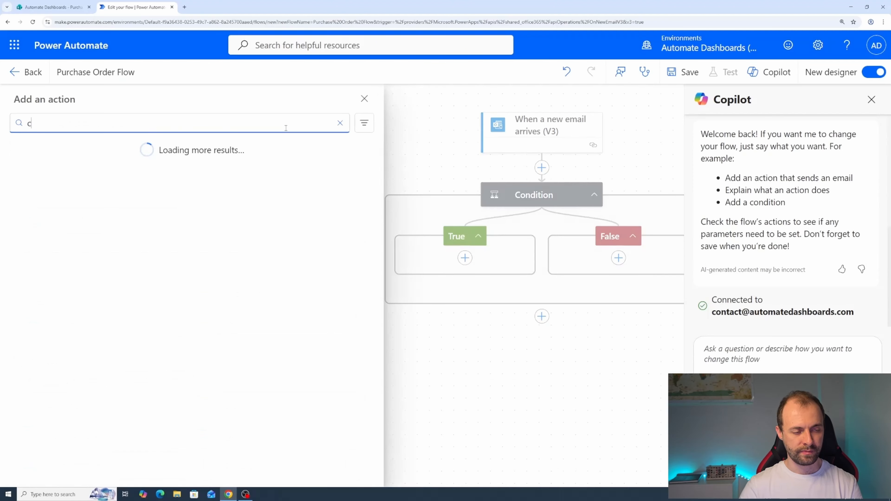
{"action": "type", "text": "ondition"}
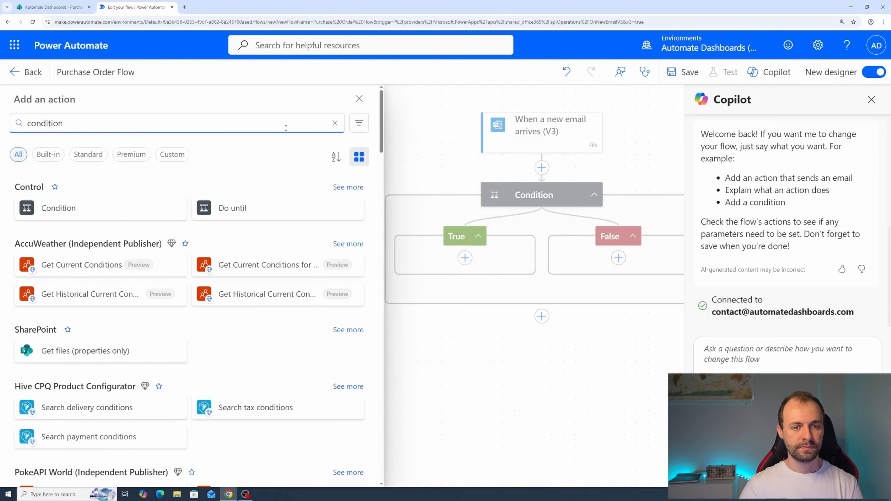
{"action": "left_click", "coordinate": [95, 208]}
Set the nested condition to check that the email's Has Attachment value is equal to true and collapse its settings
{"action": "left_click", "coordinate": [95, 242]}
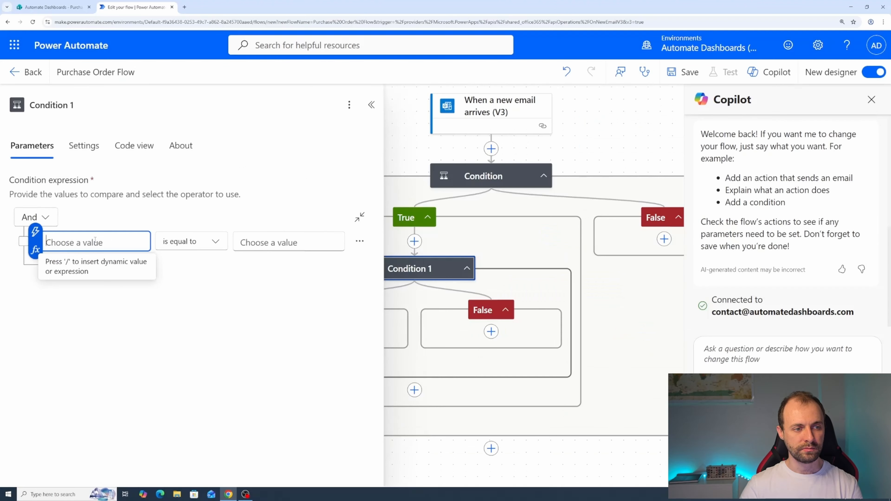
{"action": "type", "text": "/"}
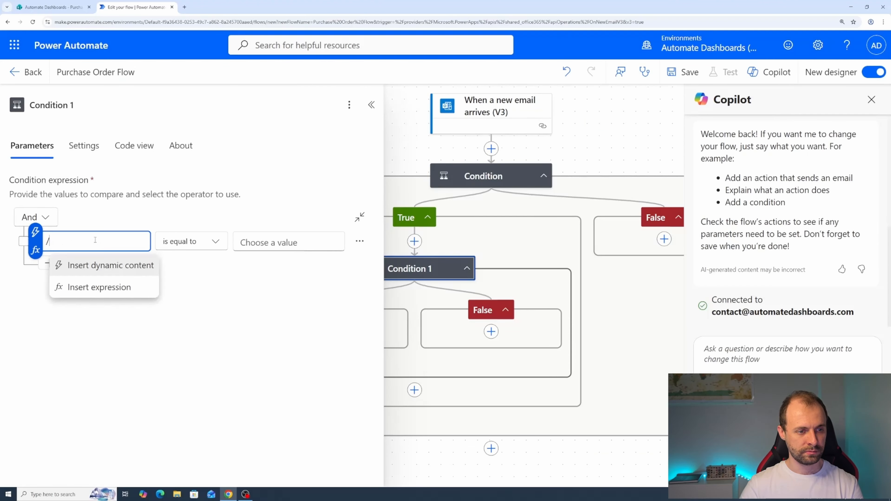
{"action": "left_click", "coordinate": [105, 266]}
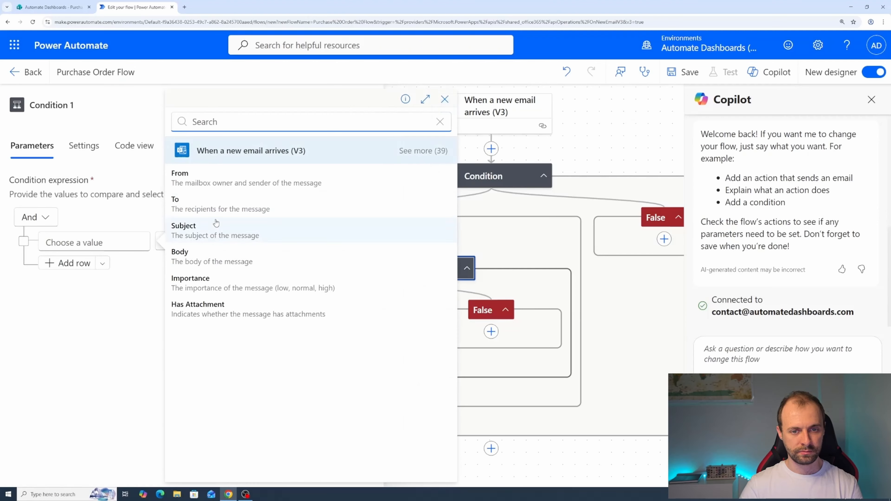
{"action": "left_click", "coordinate": [226, 308]}
{"action": "left_click", "coordinate": [263, 241]}
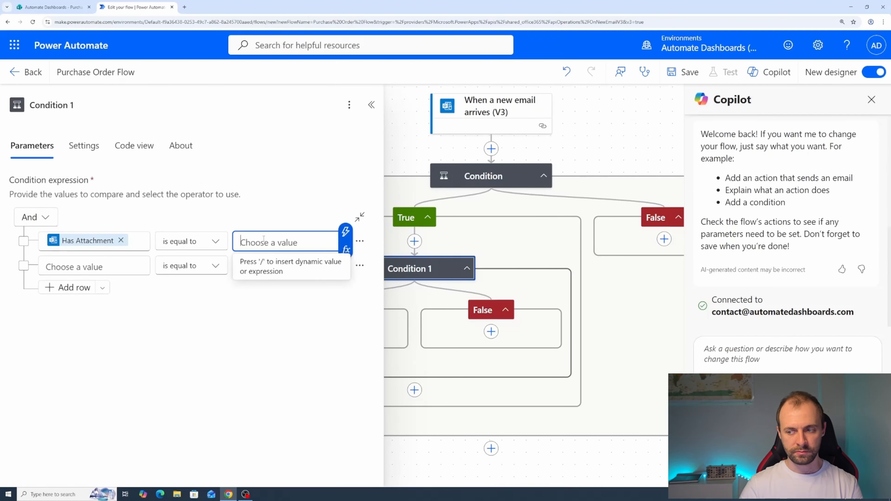
{"action": "type", "text": "true"}
{"action": "left_click", "coordinate": [272, 205]}
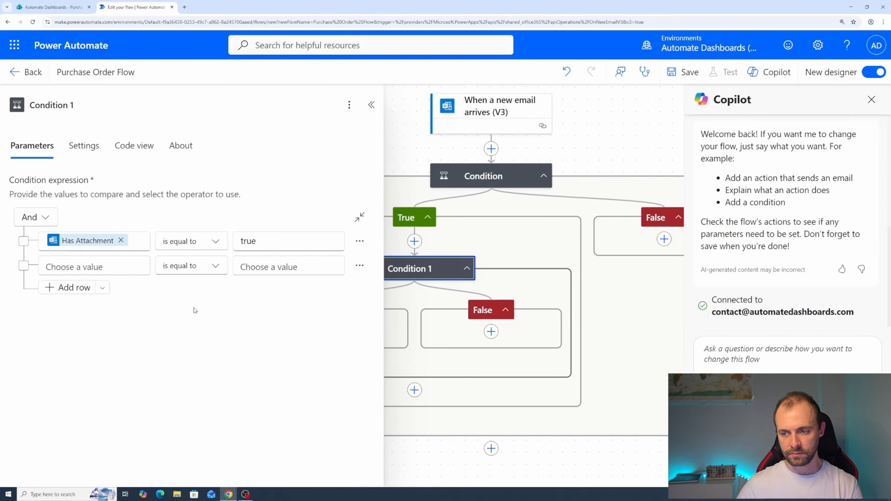
{"action": "left_click", "coordinate": [368, 105]}
Add an Apply to each action inside the True branch of the nested condition
{"action": "scroll", "coordinate": [358, 211], "scroll_direction": "down", "scroll_amount": 3}
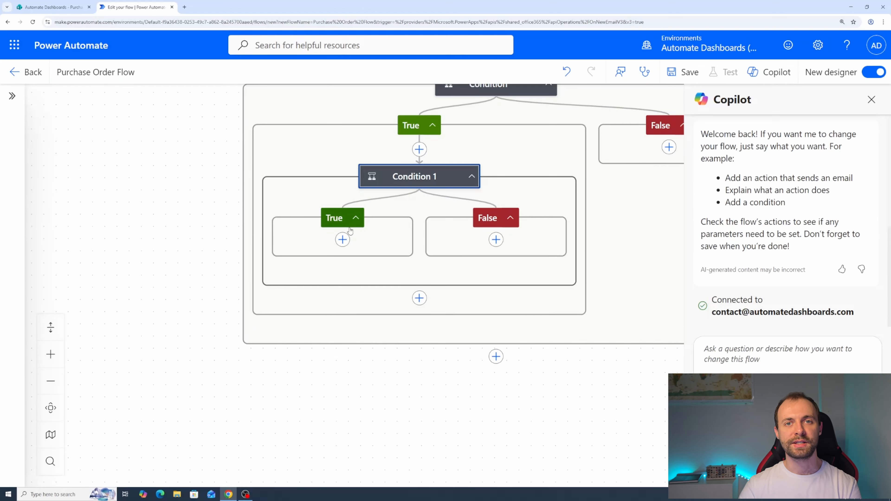
{"action": "left_click", "coordinate": [342, 239]}
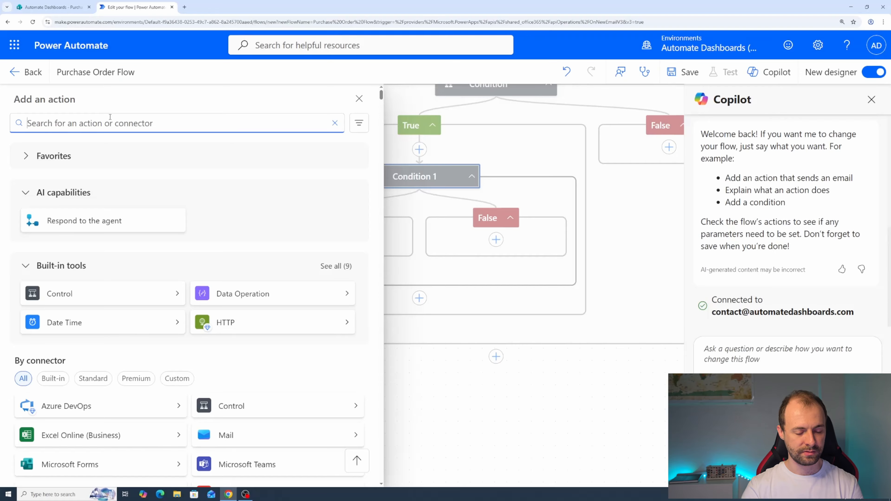
{"action": "type", "text": "apply"}
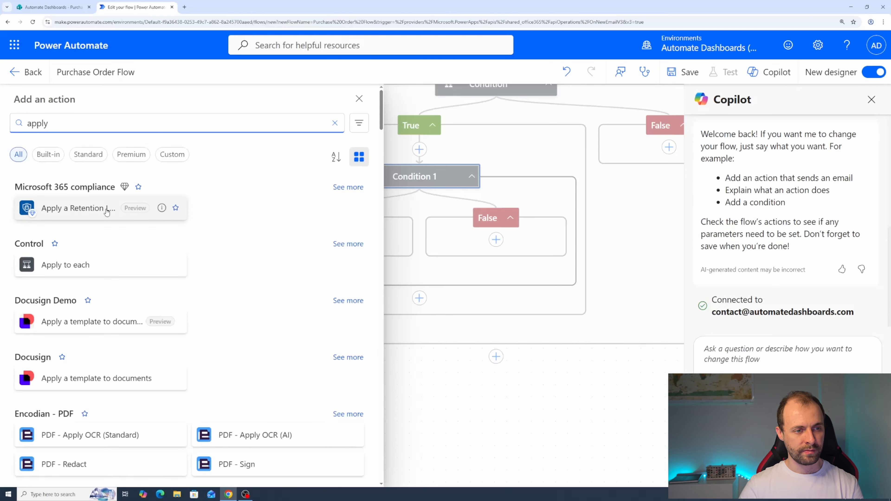
{"action": "left_click", "coordinate": [67, 265]}
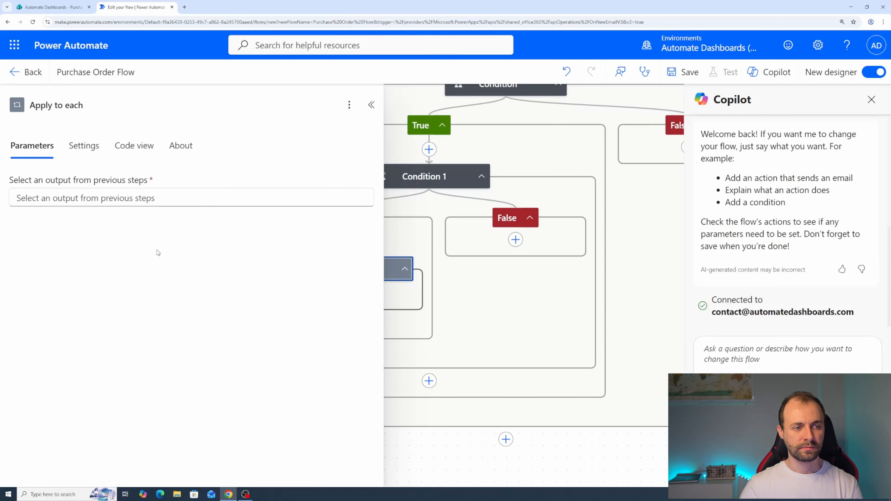
Set the Apply to each loop's input to the email's Attachments and collapse its settings
{"action": "left_click", "coordinate": [185, 200]}
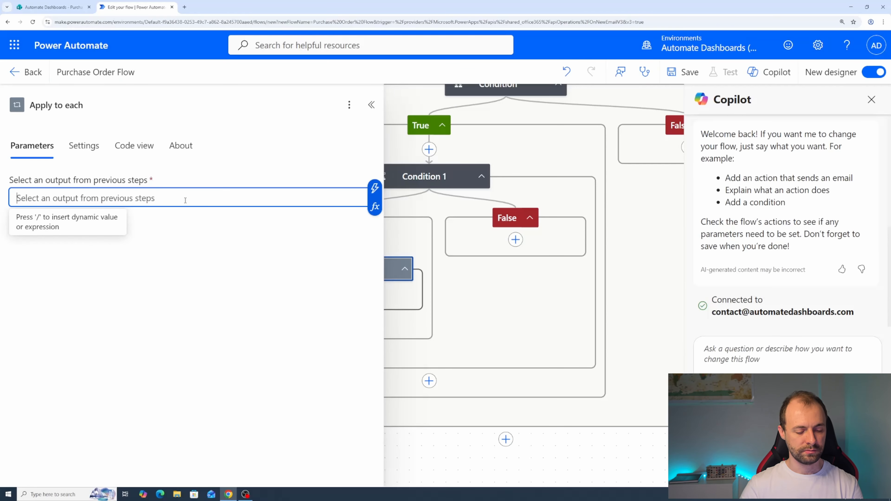
{"action": "type", "text": "/"}
{"action": "key", "text": "Down"}
{"action": "key", "text": "Up"}
{"action": "key", "text": "Return"}
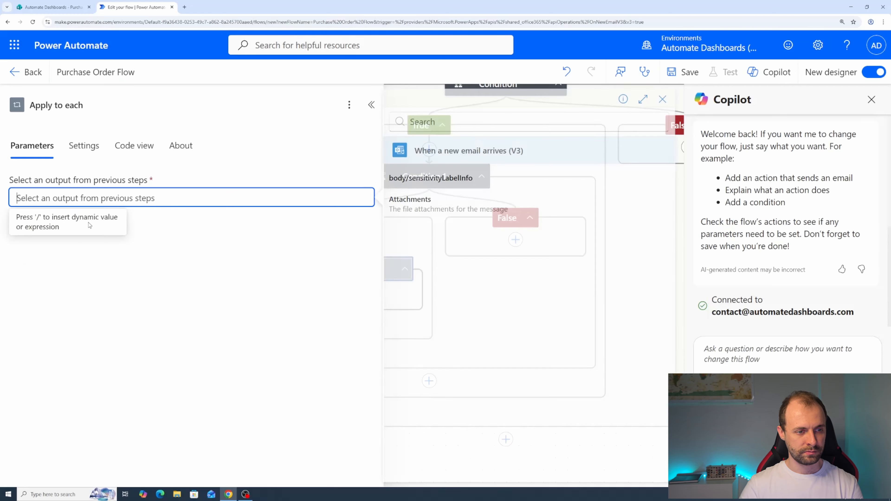
{"action": "left_click", "coordinate": [463, 207]}
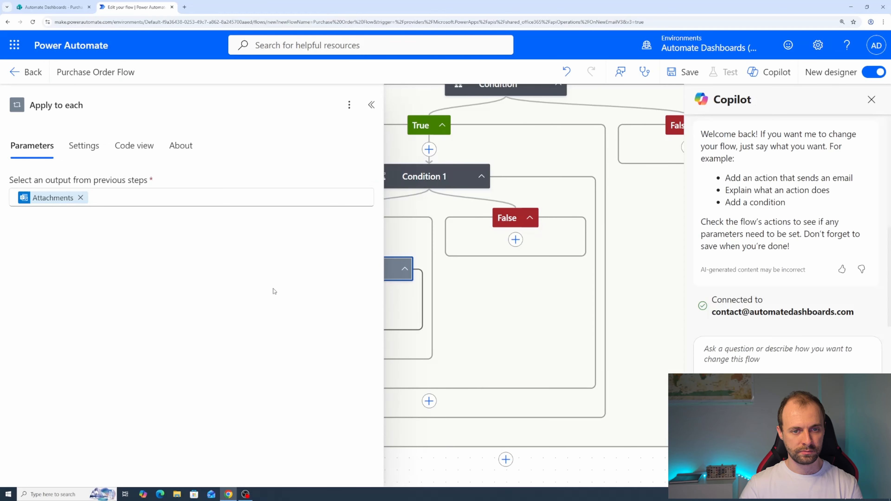
{"action": "left_click", "coordinate": [371, 104]}
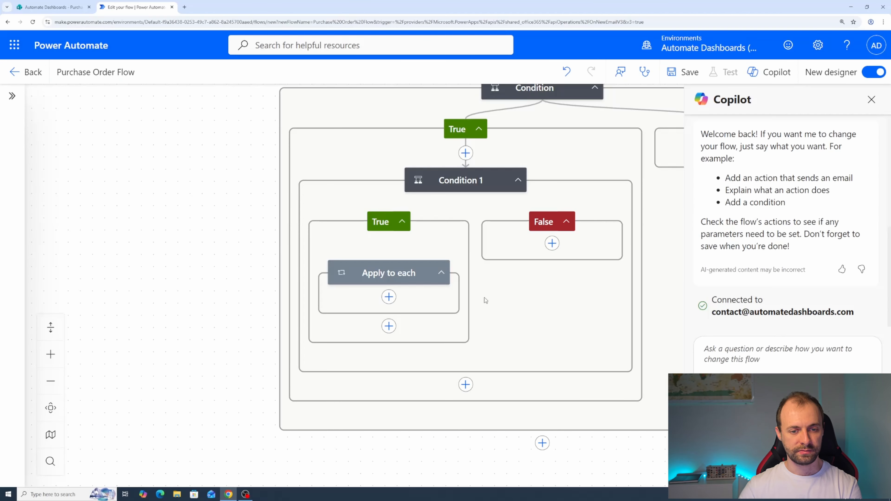
Add the Office 365 Outlook Get Attachment (V2) action inside the Apply to each loop
{"action": "left_click", "coordinate": [389, 296]}
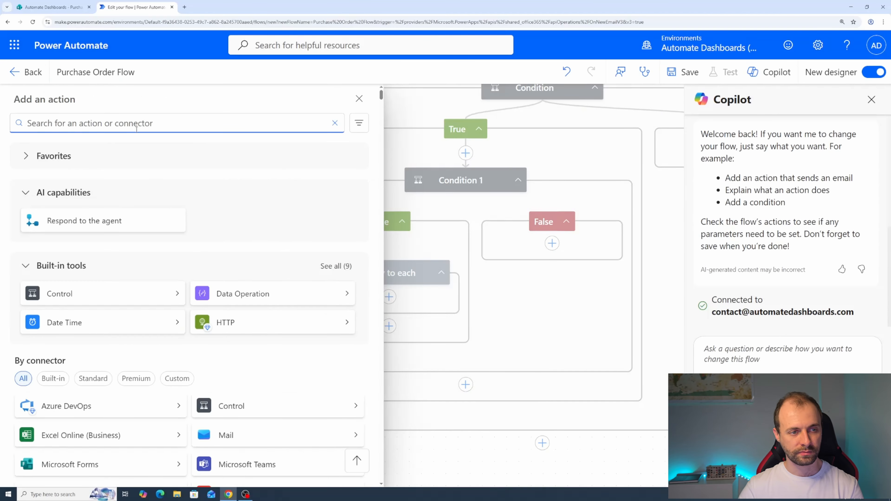
{"action": "type", "text": "get attachment"}
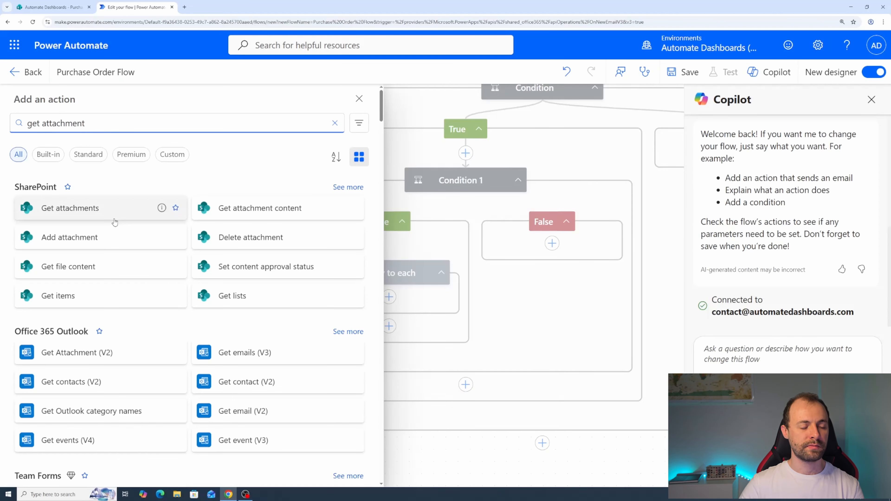
{"action": "scroll", "coordinate": [131, 338], "scroll_direction": "down", "scroll_amount": 1}
{"action": "left_click", "coordinate": [129, 318]}
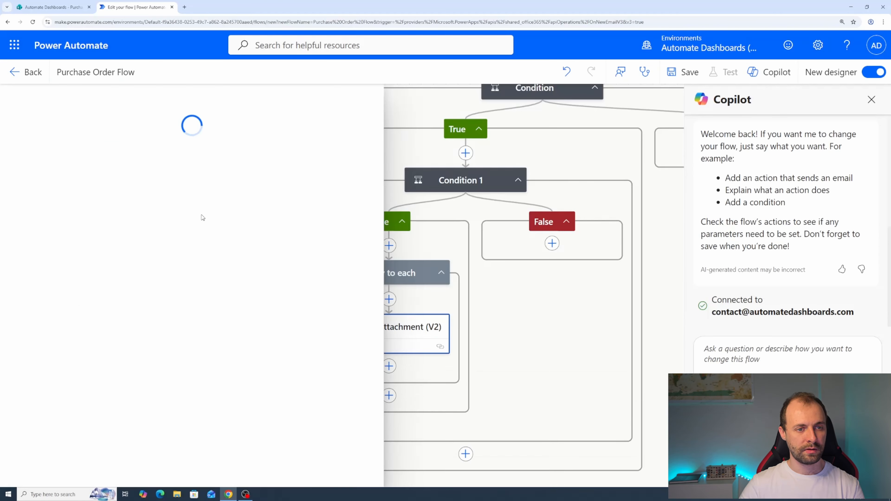
Fill the Get Attachment action's Message Id with the Message Id dynamic value from the email trigger
{"action": "left_click", "coordinate": [98, 198]}
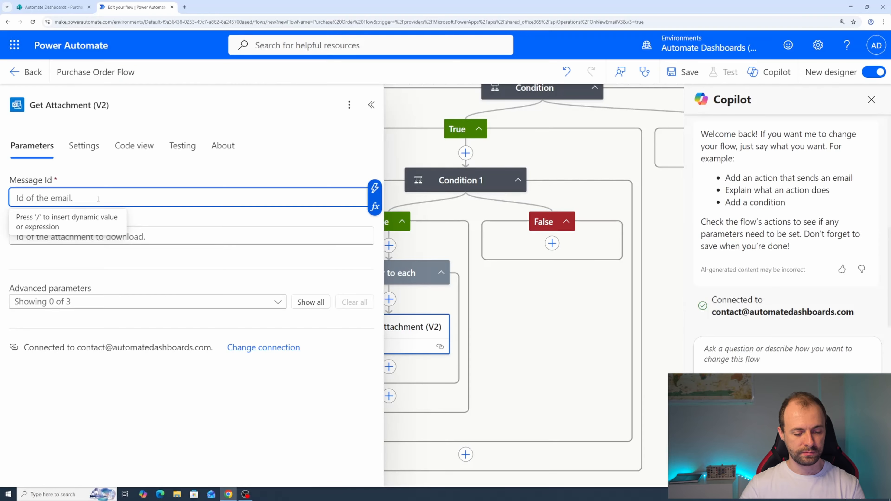
{"action": "type", "text": "/"}
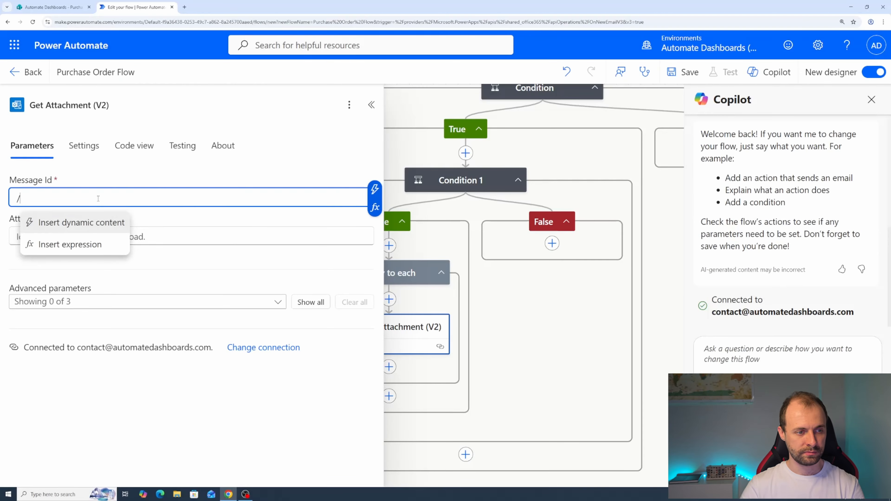
{"action": "left_click", "coordinate": [96, 222]}
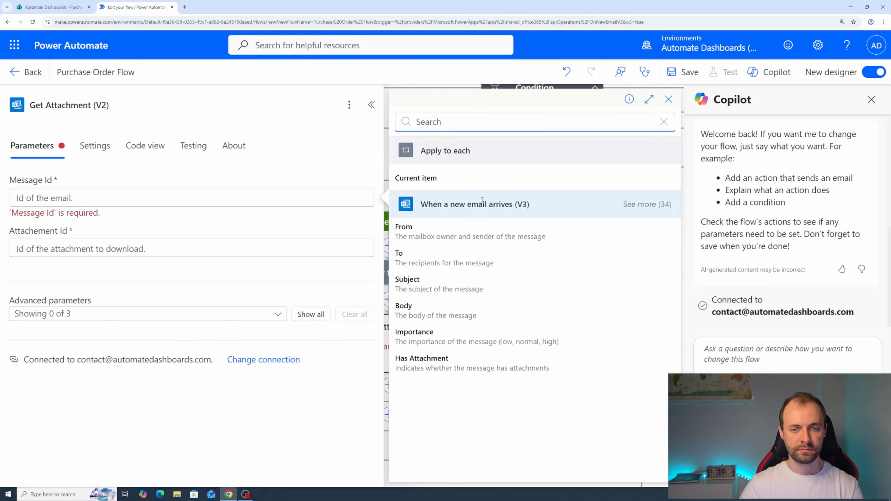
{"action": "left_click", "coordinate": [653, 204]}
{"action": "scroll", "coordinate": [513, 273], "scroll_direction": "down", "scroll_amount": 4}
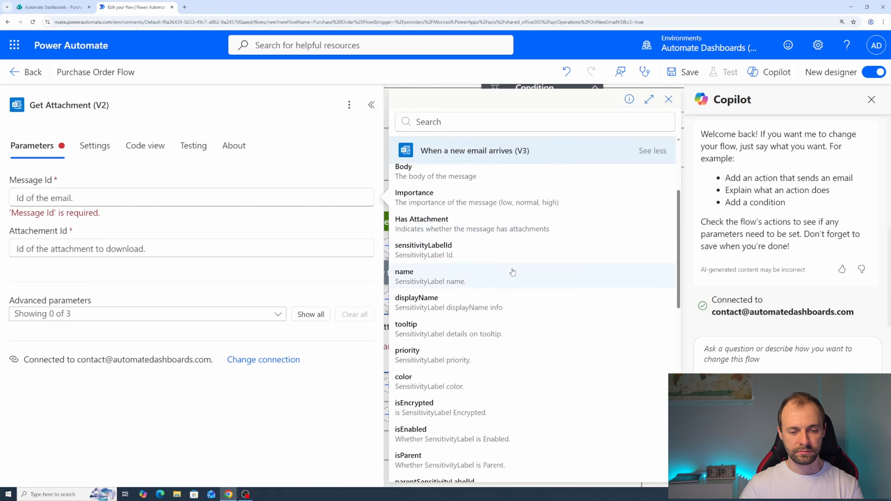
{"action": "scroll", "coordinate": [512, 272], "scroll_direction": "down", "scroll_amount": 7}
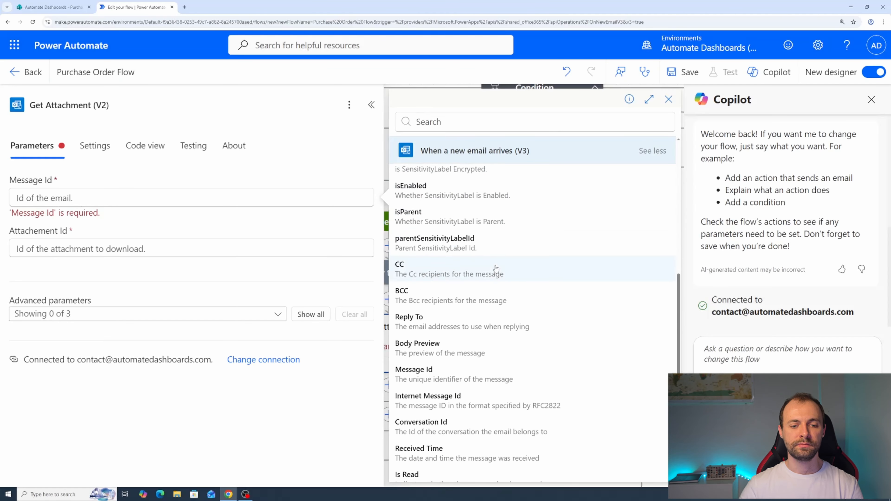
{"action": "left_click", "coordinate": [491, 342]}
Set the attachment ID to the expression items('Apply_to_each')?['id'] and collapse the action's settings
{"action": "left_click", "coordinate": [133, 237]}
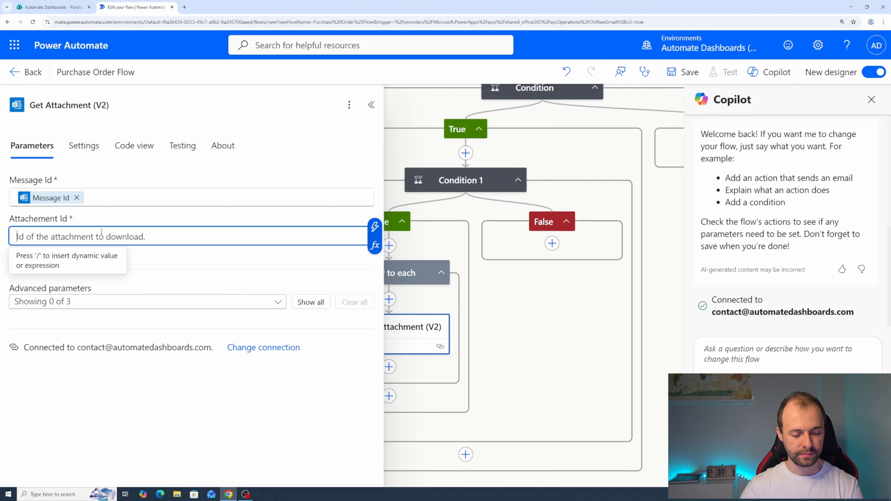
{"action": "type", "text": "/"}
{"action": "left_click", "coordinate": [77, 280]}
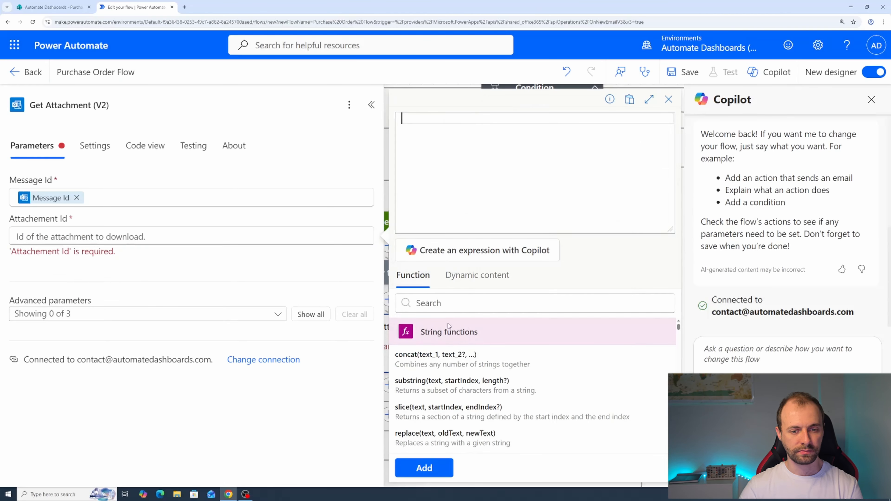
{"action": "left_click", "coordinate": [456, 280]}
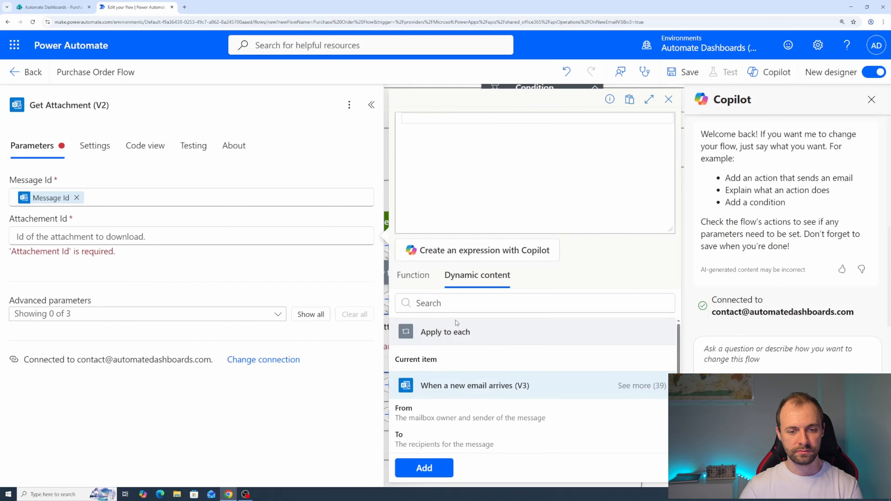
{"action": "left_click", "coordinate": [455, 357]}
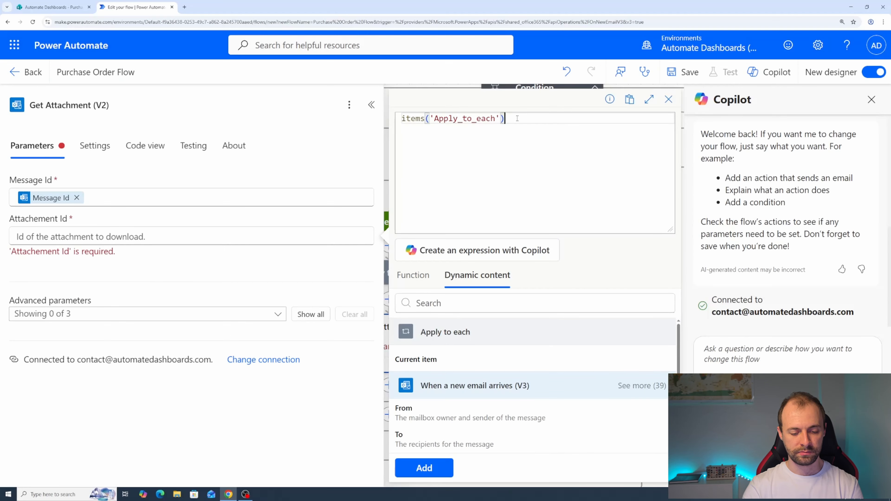
{"action": "type", "text": "?['id"}
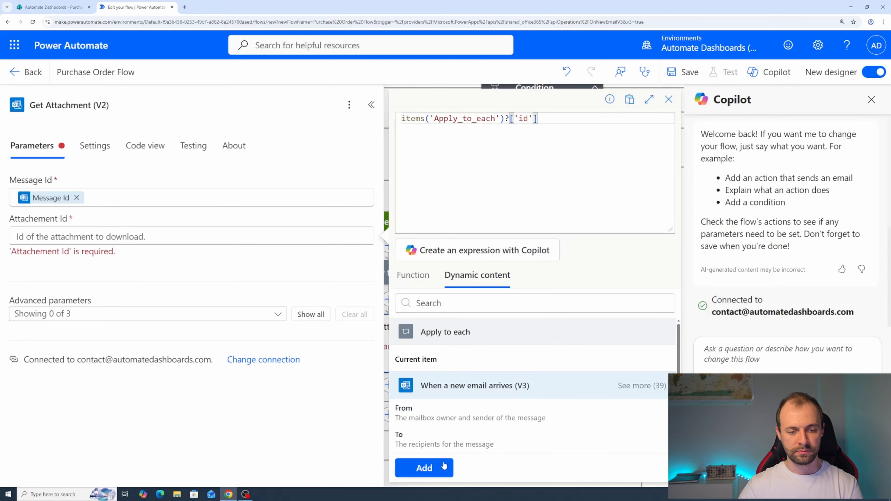
{"action": "left_click", "coordinate": [440, 473]}
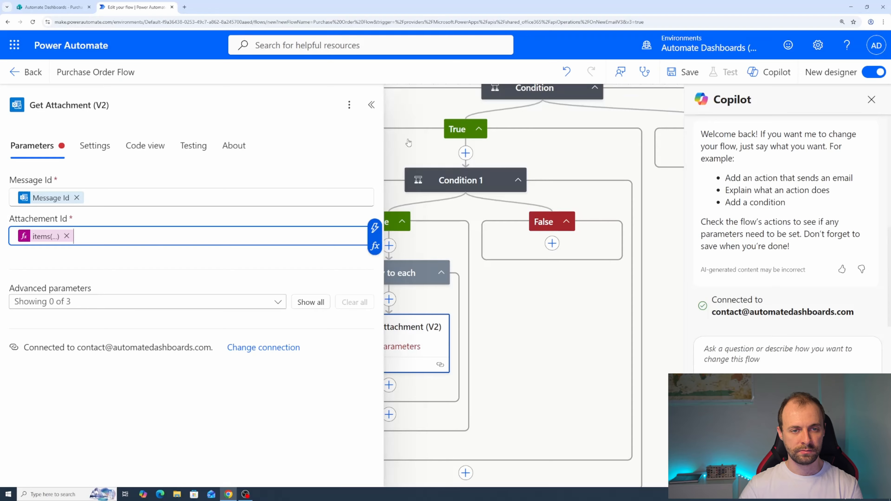
{"action": "left_click", "coordinate": [371, 105]}
Add the SharePoint Create file action after Get Attachment (V2) inside the loop
{"action": "left_click", "coordinate": [340, 298]}
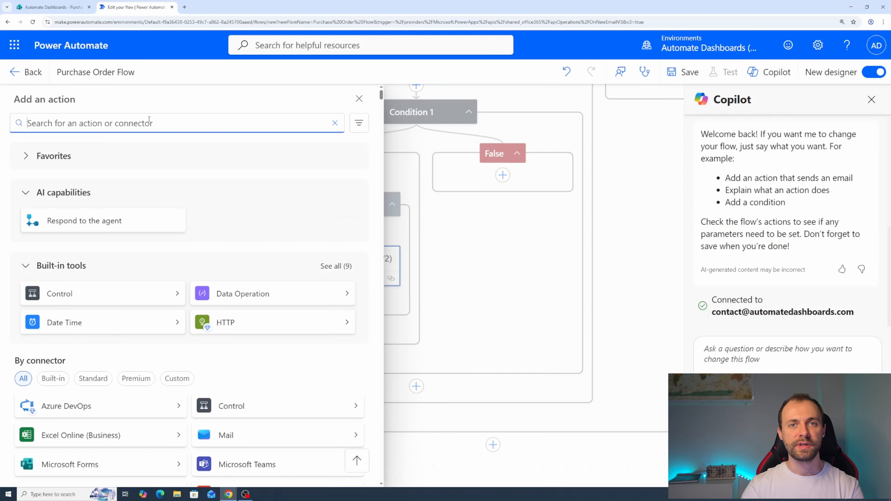
{"action": "type", "text": "c"}
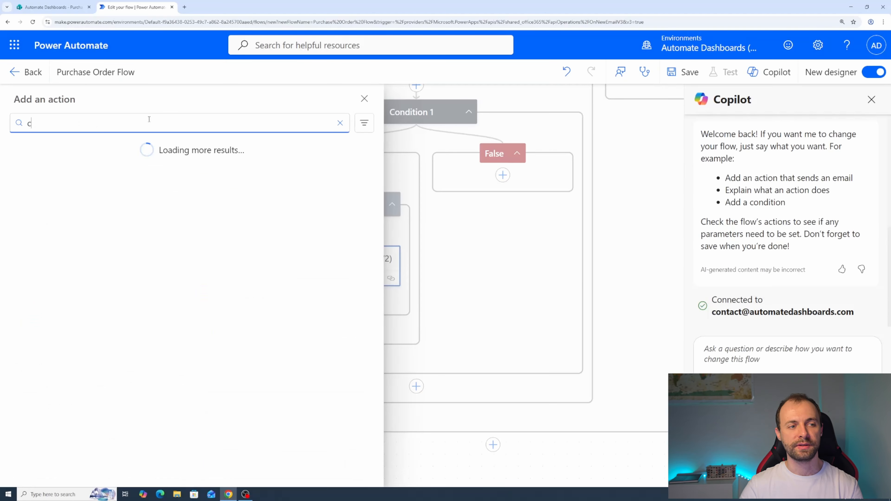
{"action": "type", "text": "reate file"}
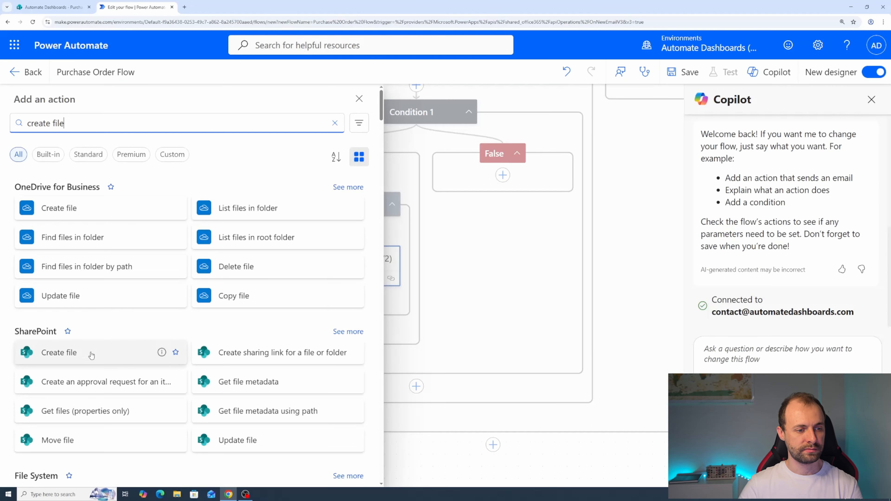
{"action": "left_click", "coordinate": [115, 352]}
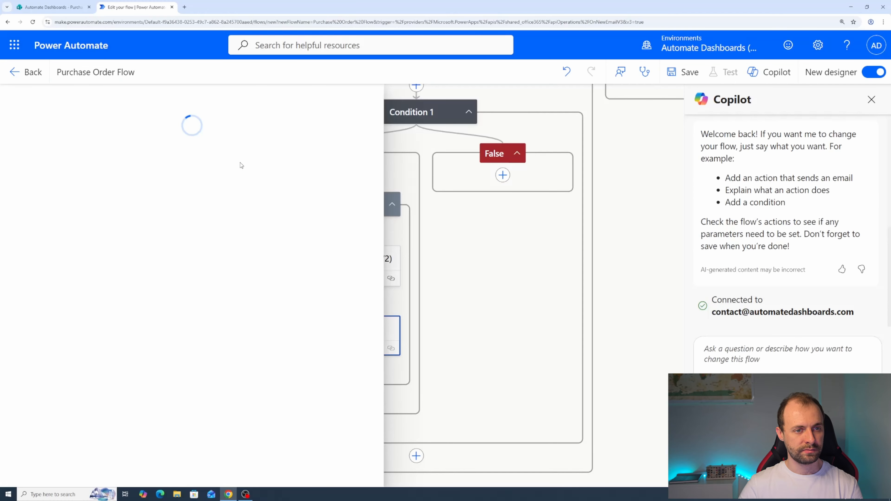
Set the Create file action's site address to Automate Dashboards and its folder path to /Purchase Order Files
{"action": "left_click", "coordinate": [123, 199]}
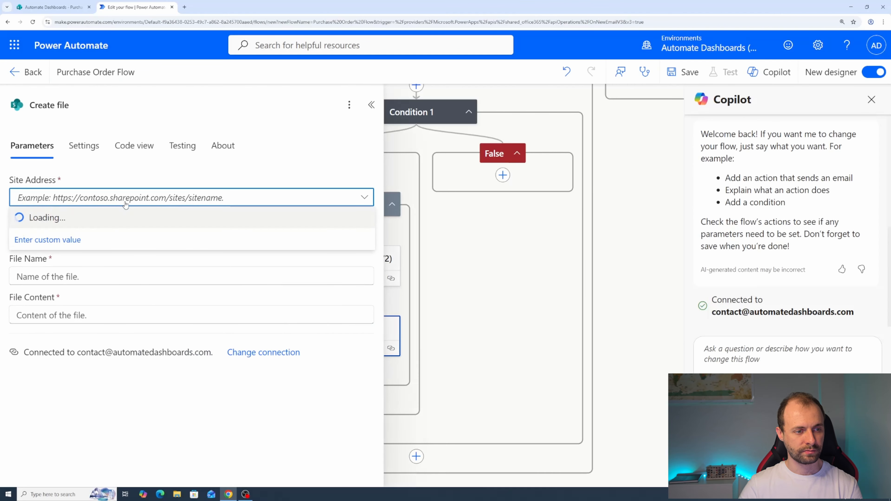
{"action": "left_click", "coordinate": [128, 219]}
{"action": "left_click", "coordinate": [156, 236]}
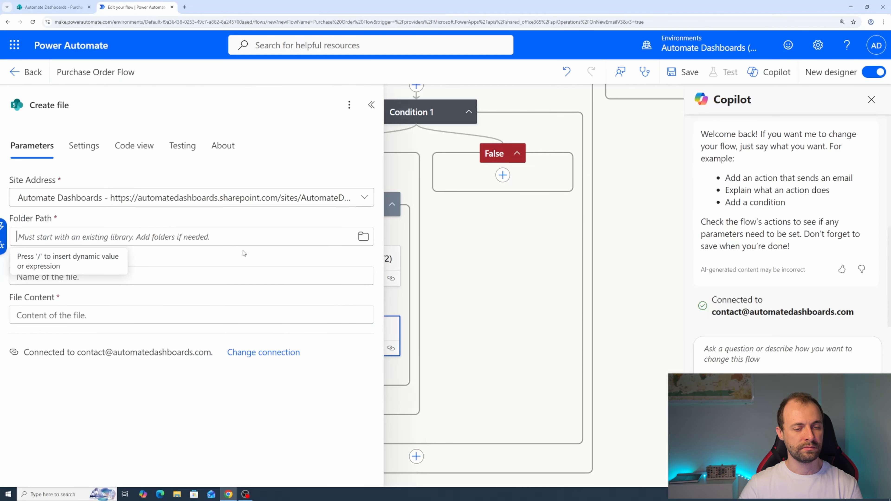
{"action": "left_click", "coordinate": [363, 237]}
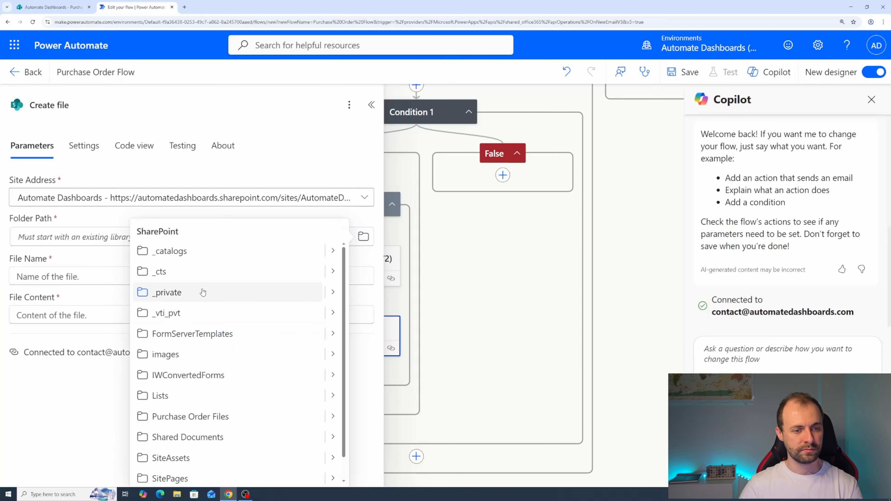
{"action": "scroll", "coordinate": [202, 292], "scroll_direction": "down", "scroll_amount": 1}
{"action": "left_click", "coordinate": [217, 393]}
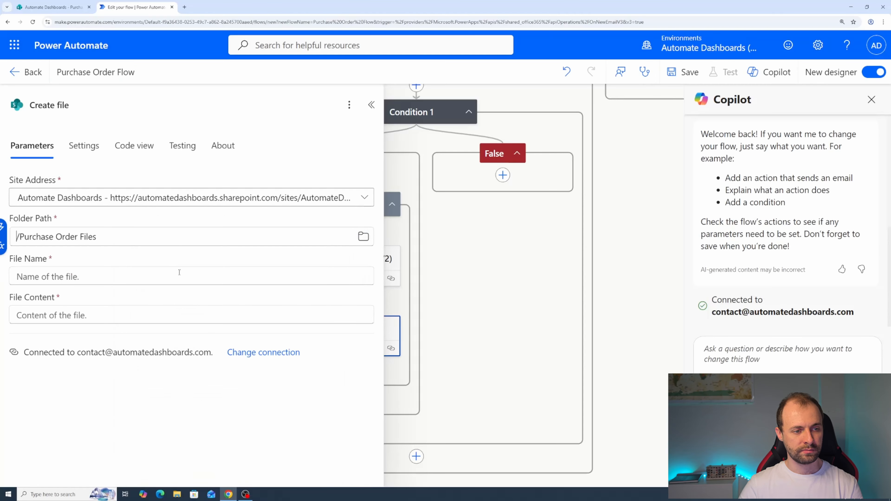
Set the Create file action's file name to the Name dynamic value from Get Attachment (V2)
{"action": "left_click", "coordinate": [179, 272]}
{"action": "type", "text": "/"}
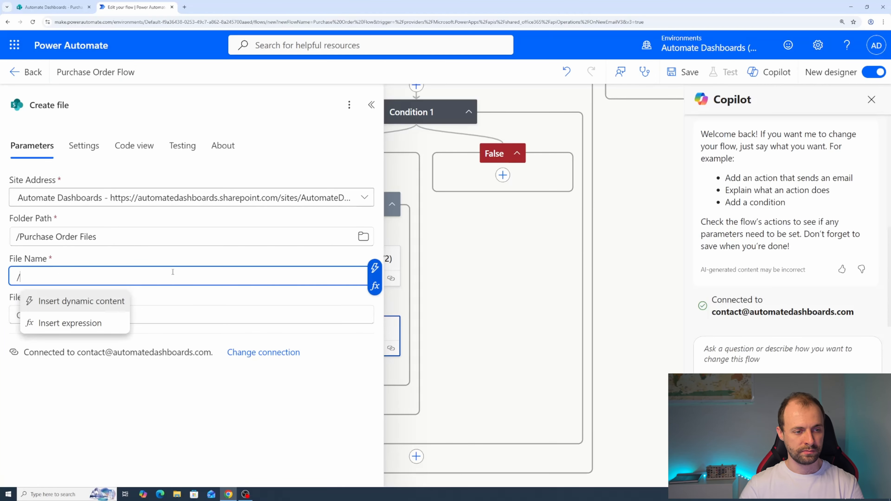
{"action": "left_click", "coordinate": [117, 300]}
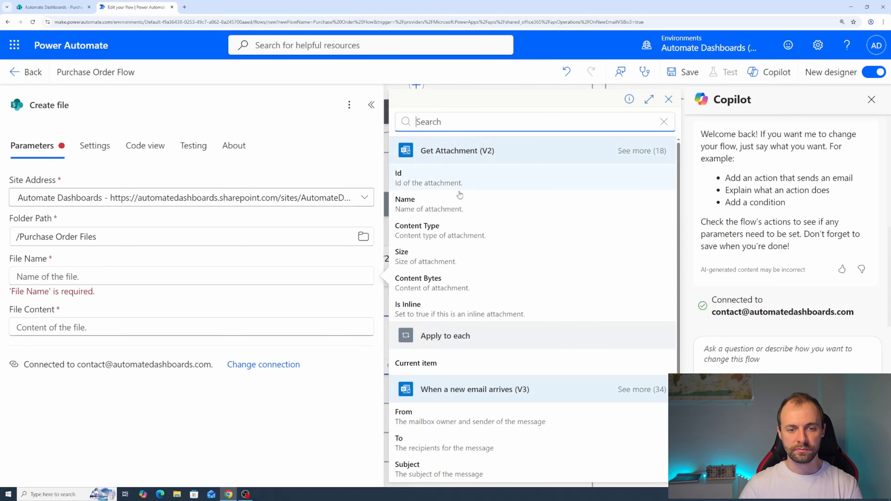
{"action": "left_click", "coordinate": [450, 202]}
Set the Create file action's file content to the Content Bytes dynamic value from Get Attachment (V2) and collapse its settings
{"action": "left_click", "coordinate": [126, 312]}
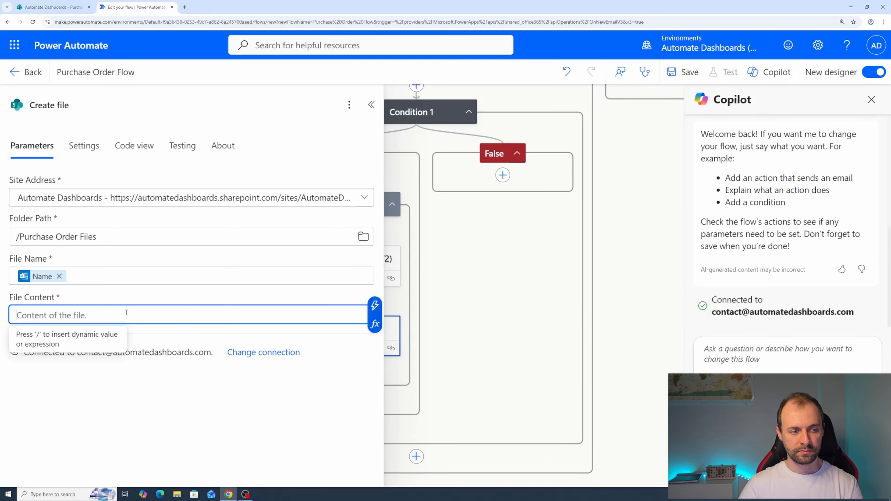
{"action": "type", "text": "/"}
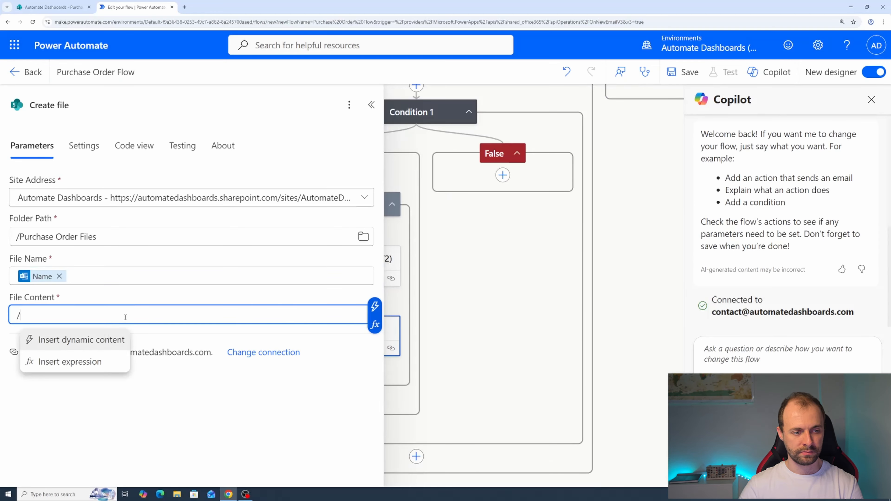
{"action": "left_click", "coordinate": [106, 338]}
{"action": "left_click", "coordinate": [498, 283]}
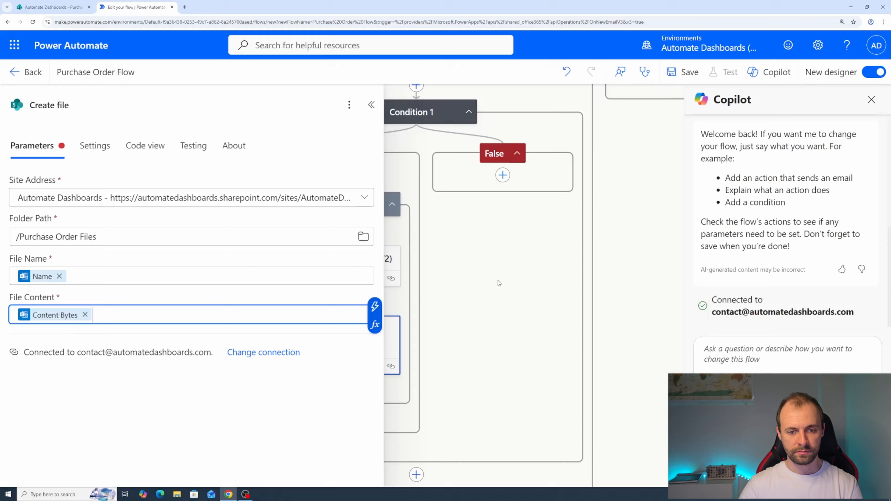
{"action": "left_click", "coordinate": [245, 404]}
{"action": "scroll", "coordinate": [437, 291], "scroll_direction": "down", "scroll_amount": 2}
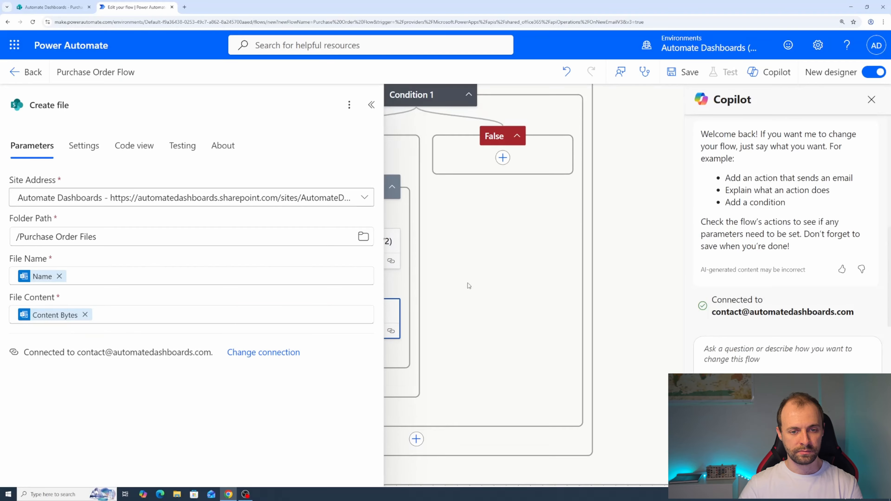
{"action": "left_click", "coordinate": [370, 105]}
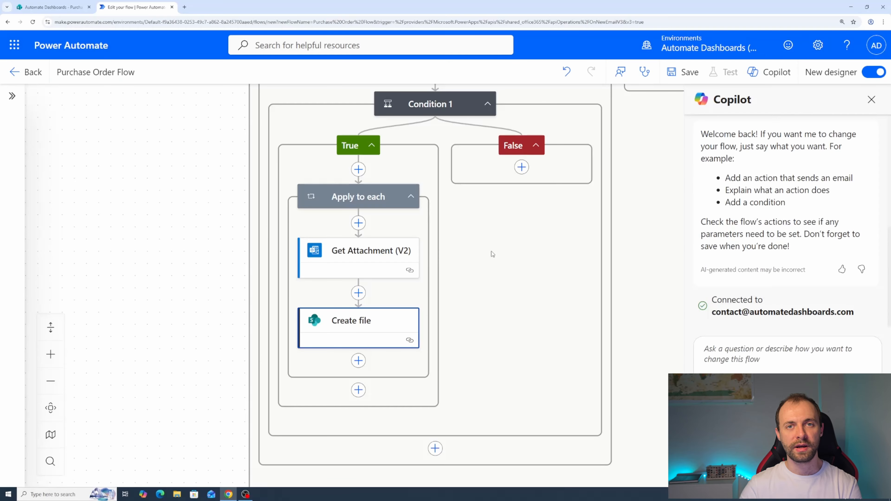
Add the SharePoint Create item action directly after Condition 1, outside its branches but inside the enclosing branch
{"action": "scroll", "coordinate": [492, 253], "scroll_direction": "down", "scroll_amount": 3}
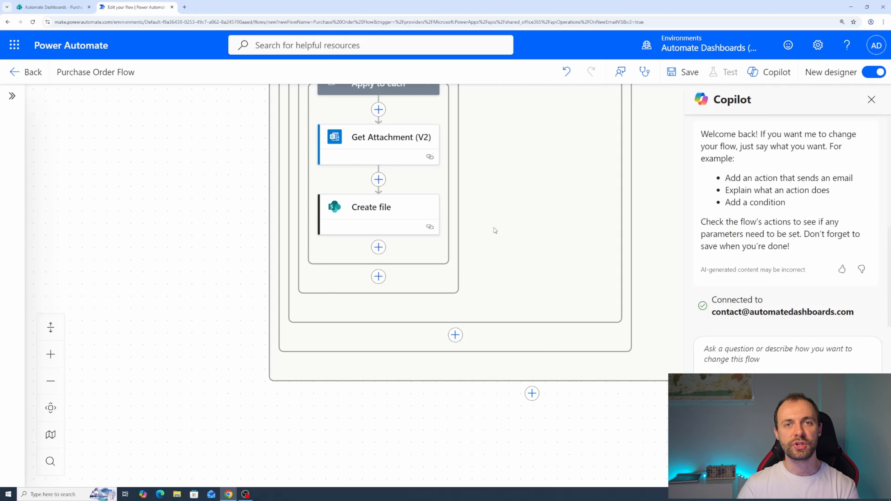
{"action": "left_click", "coordinate": [456, 335]}
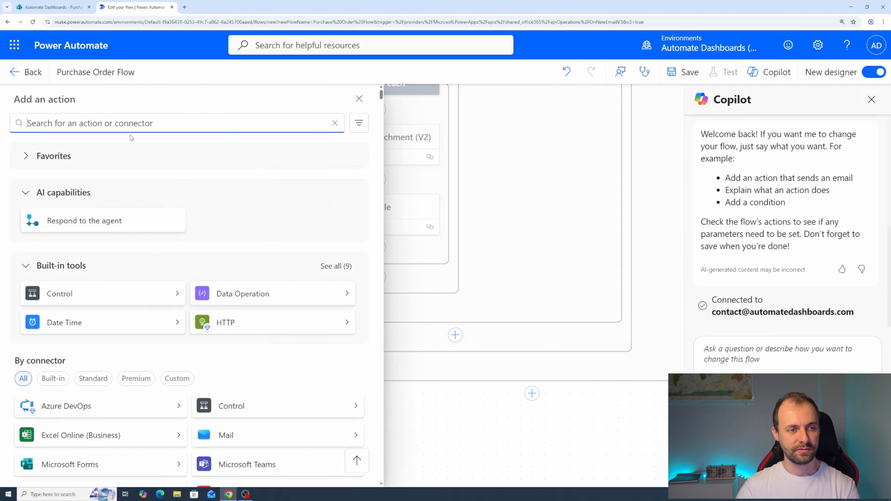
{"action": "type", "text": "create item"}
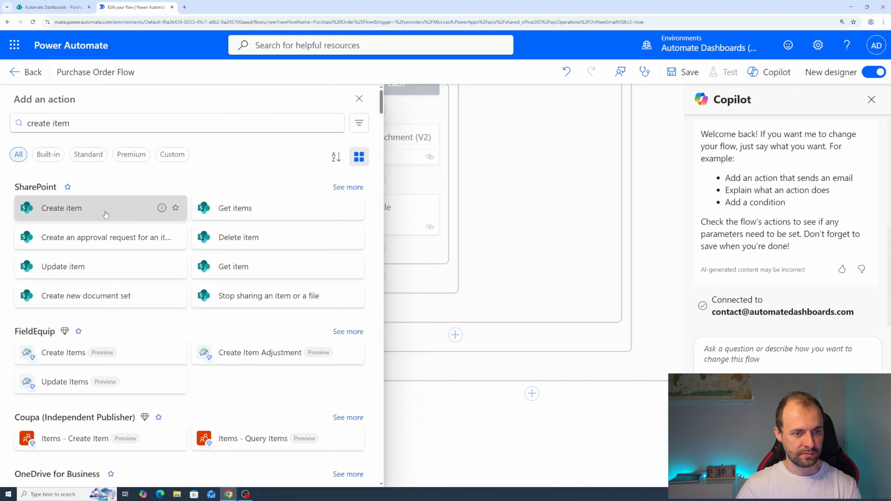
{"action": "left_click", "coordinate": [106, 215]}
Set the Create item action's site address to Automate Dashboards and its list name to Purchase Orders
{"action": "left_click", "coordinate": [133, 198]}
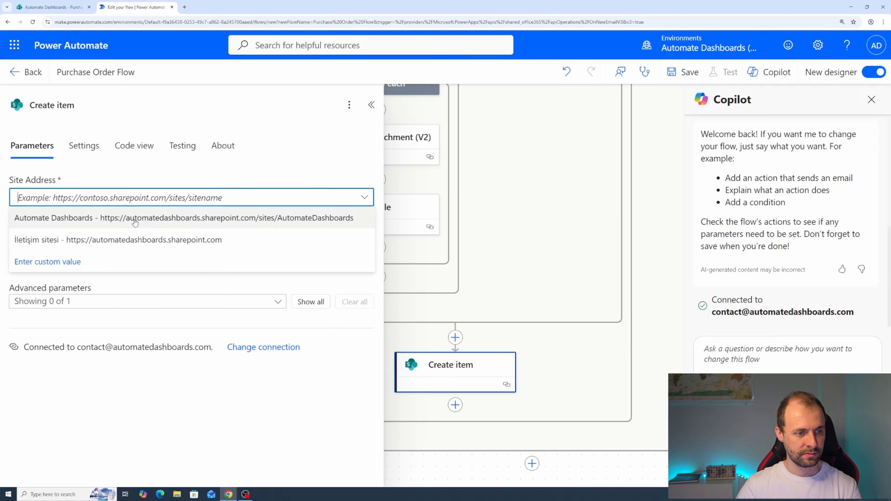
{"action": "left_click", "coordinate": [140, 221]}
{"action": "left_click", "coordinate": [250, 237]}
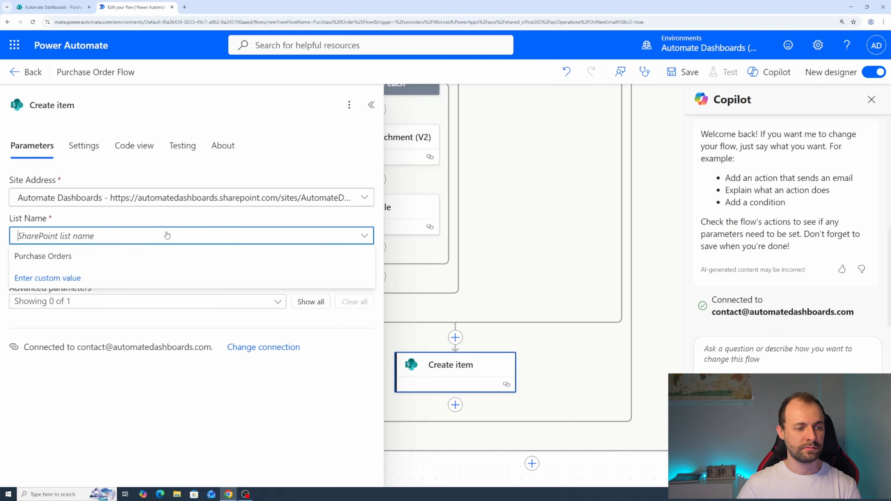
{"action": "left_click", "coordinate": [296, 261]}
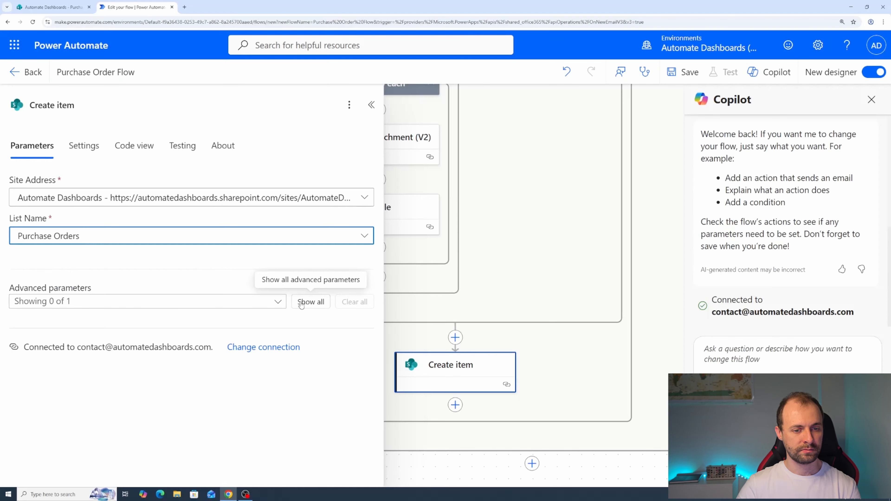
Show all advanced parameters of the Create item action and remove the Limit Columns by View parameter
{"action": "left_click", "coordinate": [311, 301]}
{"action": "scroll", "coordinate": [96, 278], "scroll_direction": "down", "scroll_amount": 4}
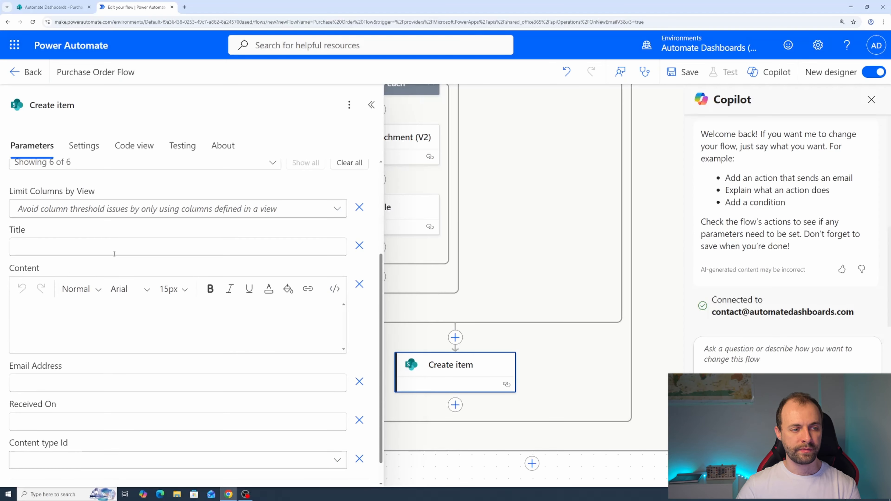
{"action": "left_click", "coordinate": [360, 207]}
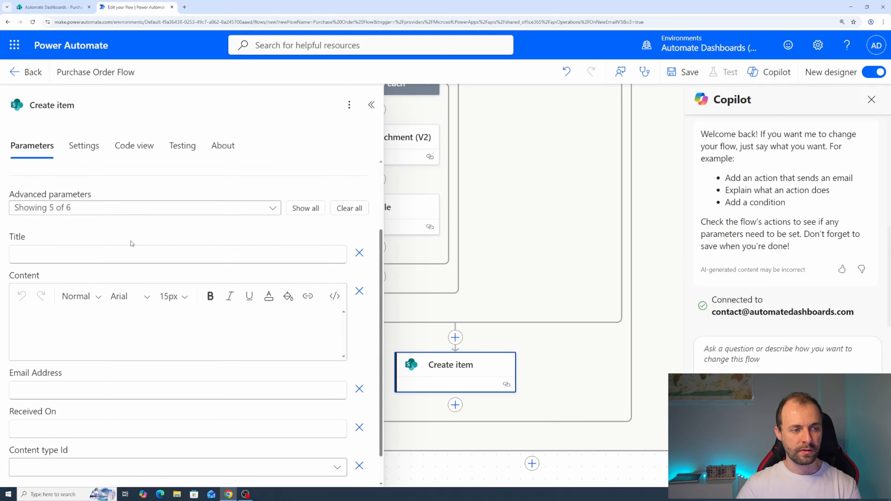
Fill the new item's Title with the email trigger's Subject value and its Content with the trigger's Body value
{"action": "left_click", "coordinate": [130, 225]}
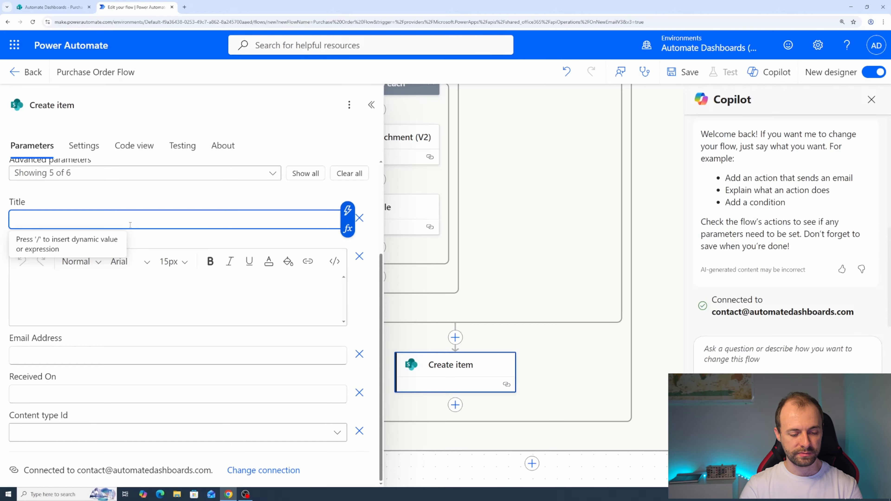
{"action": "type", "text": "/"}
{"action": "left_click", "coordinate": [116, 244]}
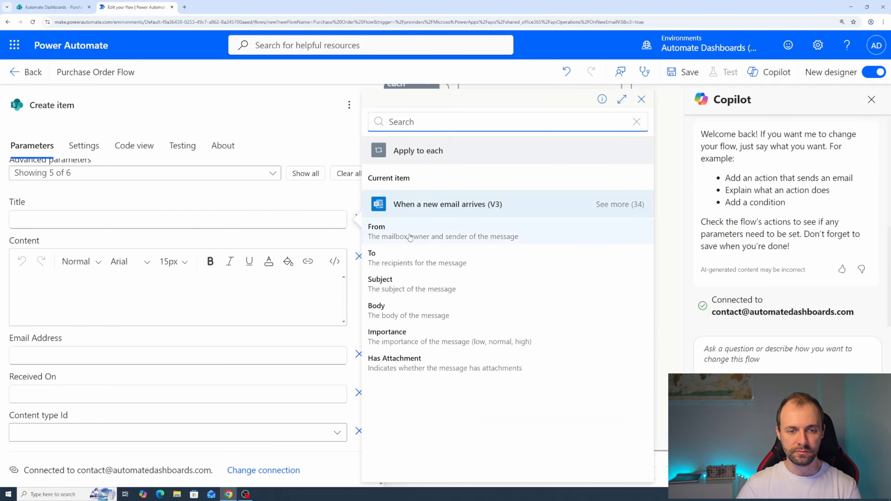
{"action": "left_click", "coordinate": [409, 289]}
{"action": "left_click", "coordinate": [134, 278]}
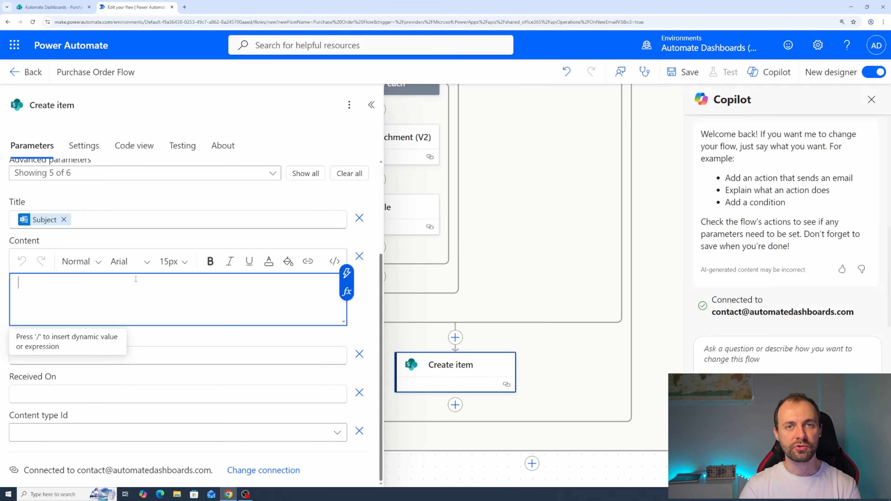
{"action": "type", "text": "/"}
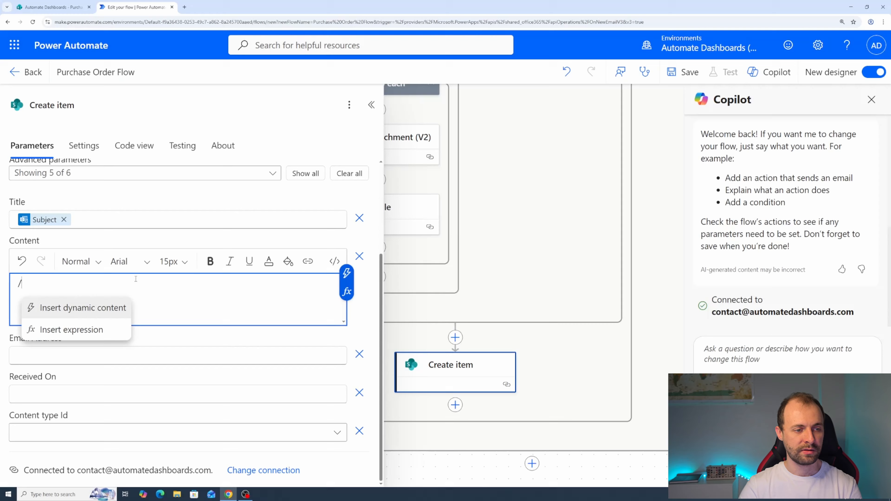
{"action": "left_click", "coordinate": [100, 312]}
{"action": "left_click", "coordinate": [404, 309]}
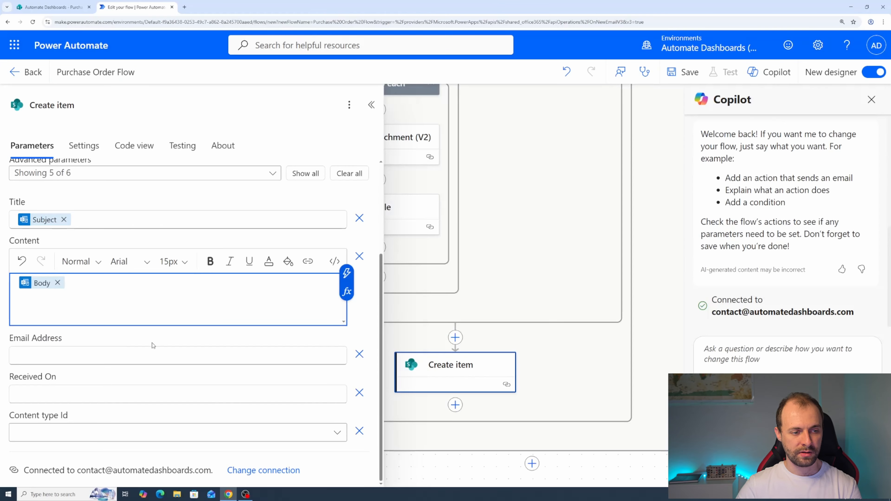
Fill the new item's Email Address with the From dynamic value from the email trigger
{"action": "left_click", "coordinate": [154, 355]}
{"action": "type", "text": "/"}
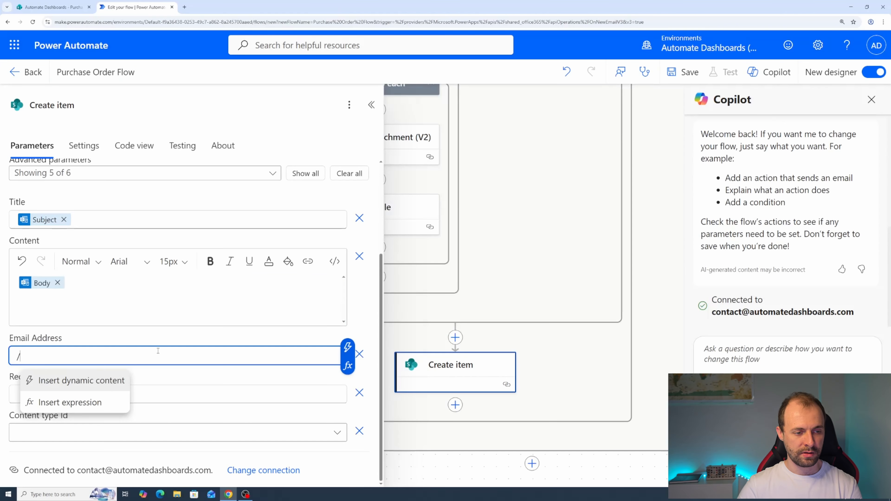
{"action": "left_click", "coordinate": [111, 381]}
{"action": "left_click", "coordinate": [400, 234]}
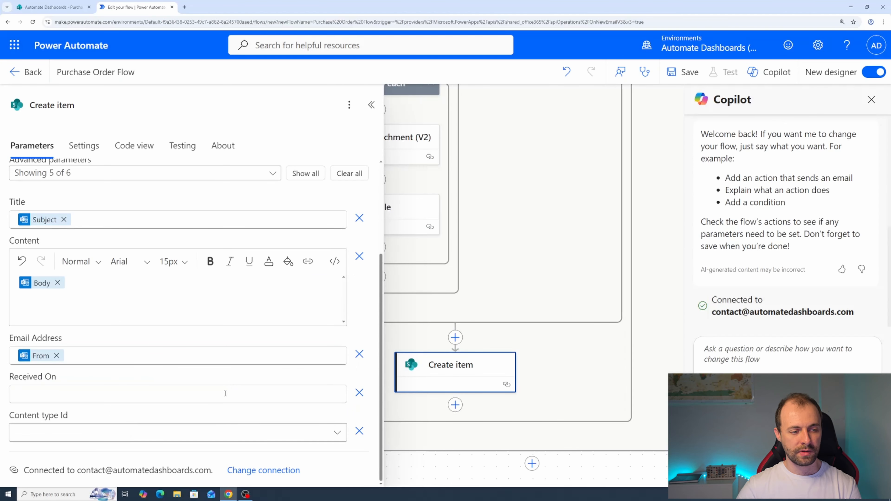
Fill the new item's Received On with the Received Time value from the email trigger's full dynamic content list
{"action": "left_click", "coordinate": [223, 397]}
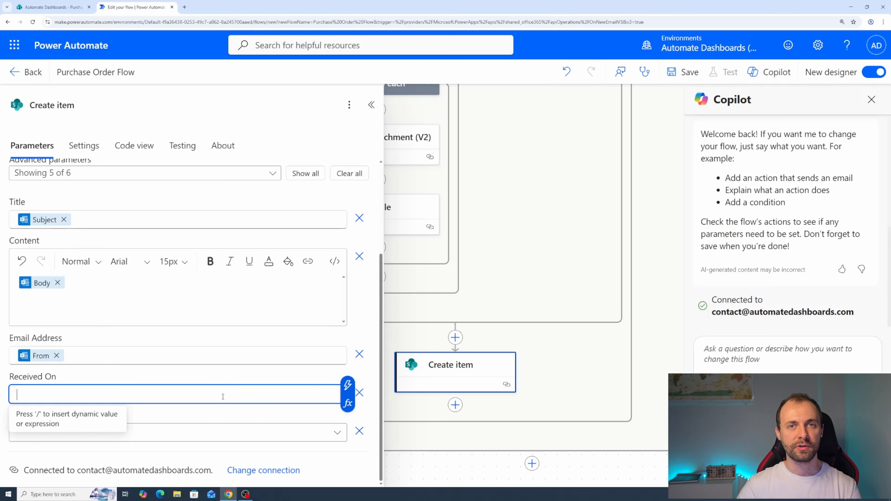
{"action": "type", "text": "/"}
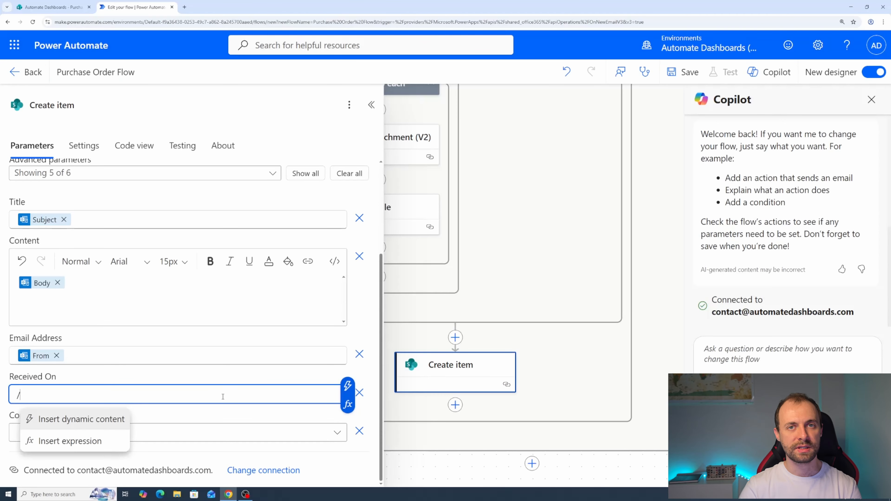
{"action": "left_click", "coordinate": [96, 420]}
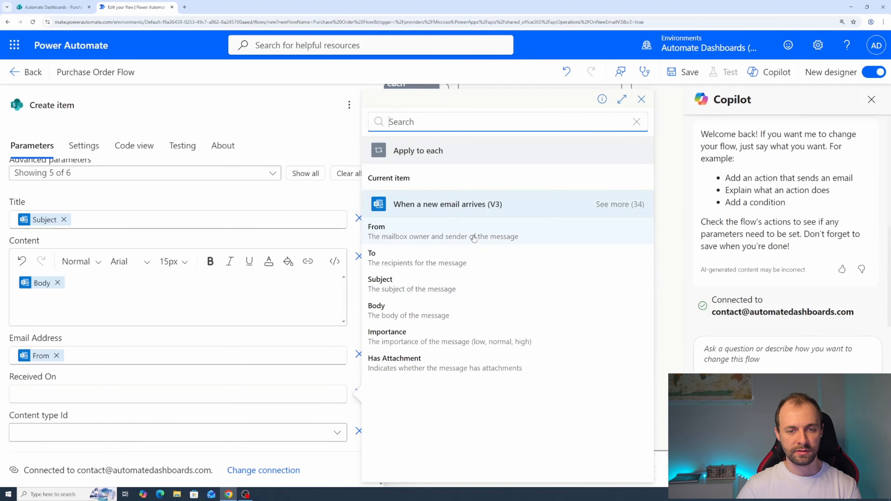
{"action": "left_click", "coordinate": [610, 204]}
{"action": "scroll", "coordinate": [450, 277], "scroll_direction": "down", "scroll_amount": 10}
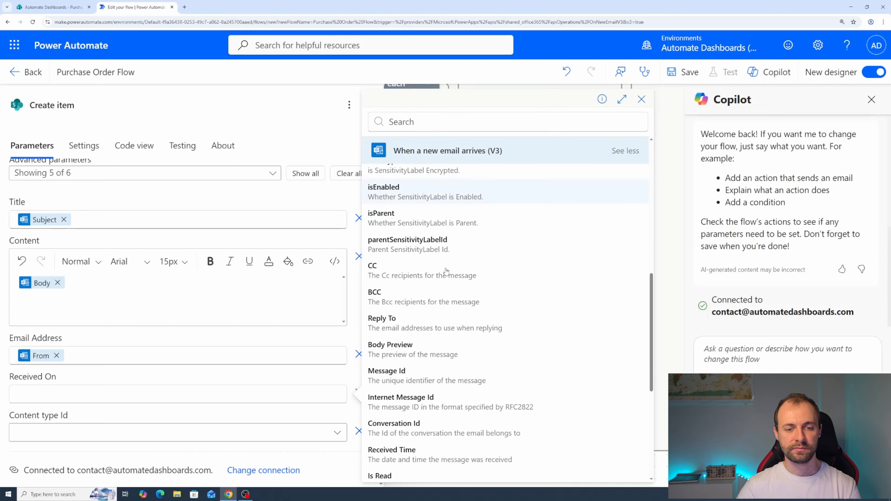
{"action": "scroll", "coordinate": [438, 268], "scroll_direction": "down", "scroll_amount": 3}
{"action": "scroll", "coordinate": [436, 272], "scroll_direction": "down", "scroll_amount": 2}
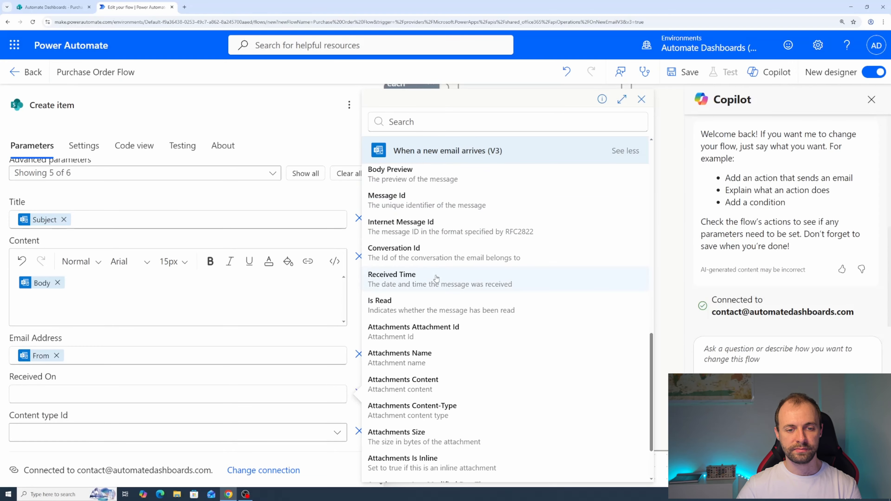
{"action": "left_click", "coordinate": [436, 278]}
Remove the Content type Id parameter from the Create item action and collapse the action's settings
{"action": "left_click", "coordinate": [201, 413]}
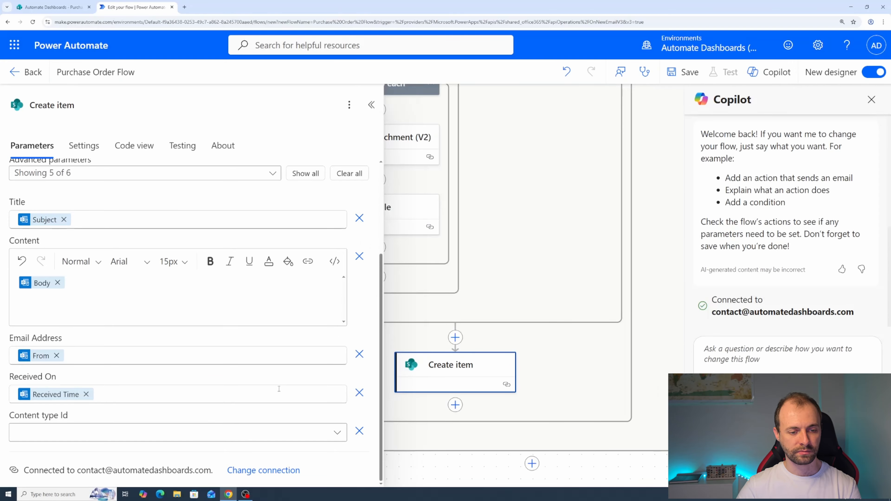
{"action": "left_click", "coordinate": [357, 430]}
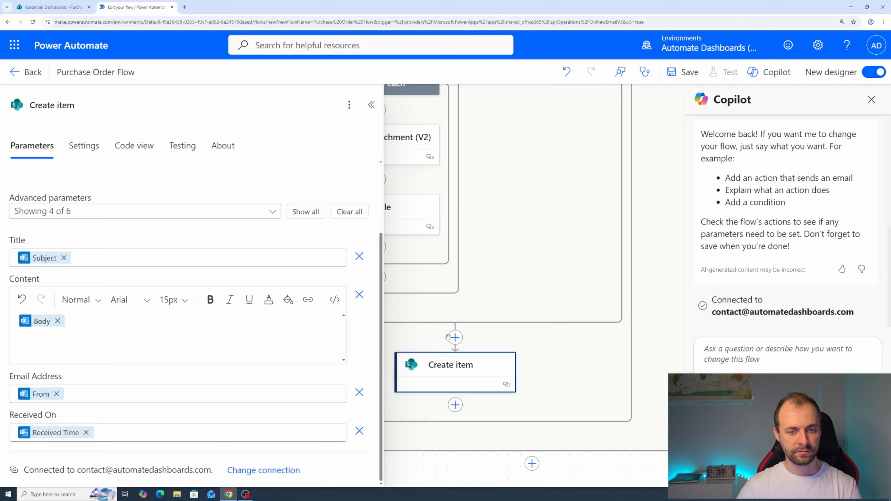
{"action": "left_click", "coordinate": [375, 115]}
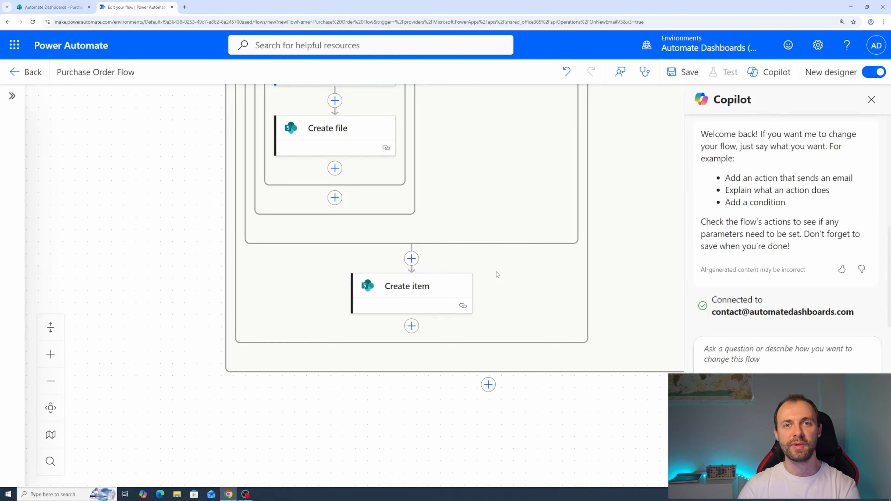
Add the Office 365 Outlook Reply to email (V3) action directly after Create item
{"action": "left_click", "coordinate": [411, 326]}
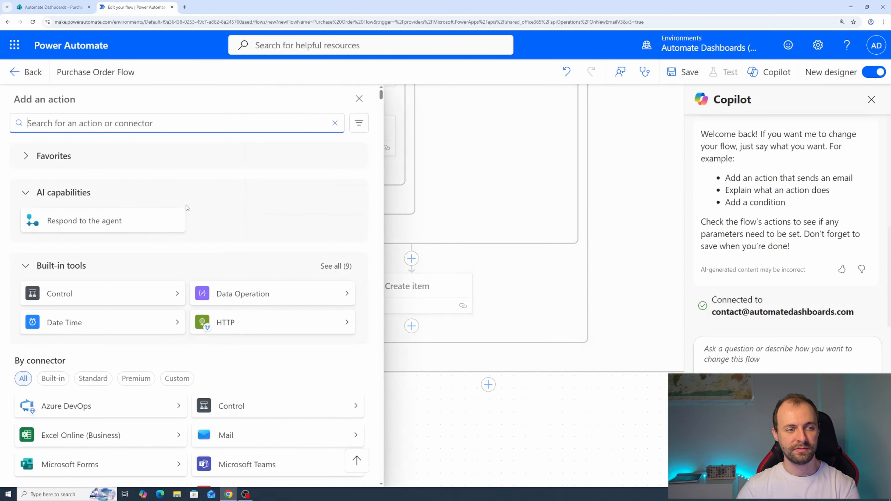
{"action": "type", "text": "reply"}
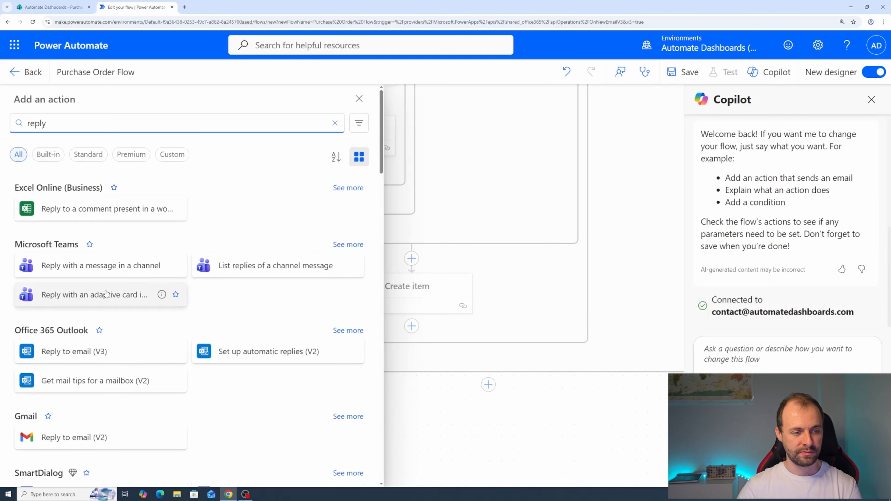
{"action": "left_click", "coordinate": [121, 352]}
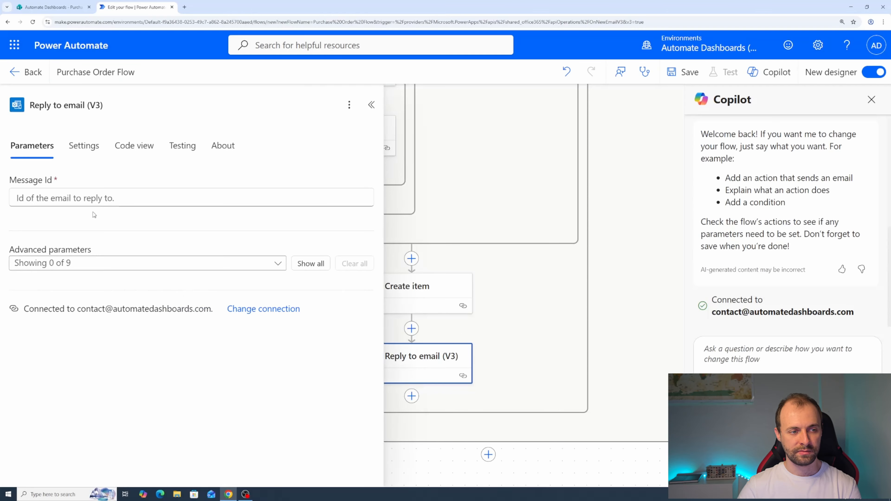
Fill the reply action's Message Id with the Message Id dynamic value from the email trigger's full content list
{"action": "left_click", "coordinate": [91, 199]}
{"action": "type", "text": "/"}
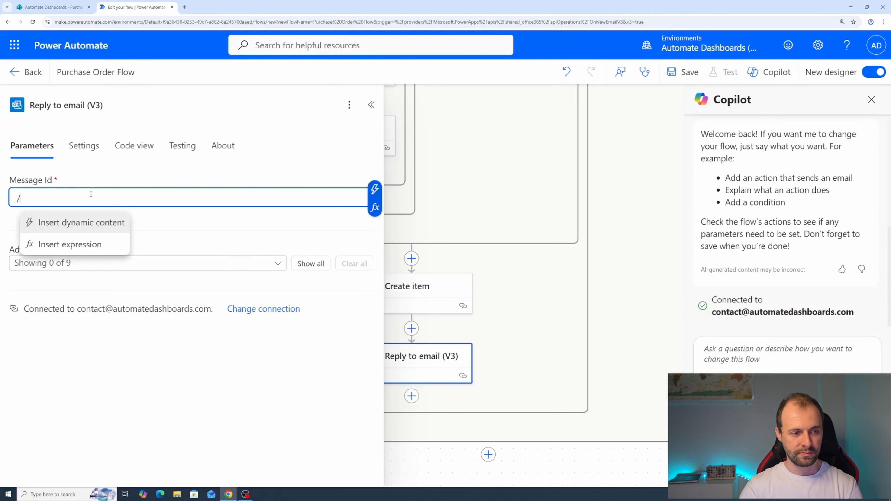
{"action": "left_click", "coordinate": [94, 223]}
{"action": "scroll", "coordinate": [497, 254], "scroll_direction": "down", "scroll_amount": 1}
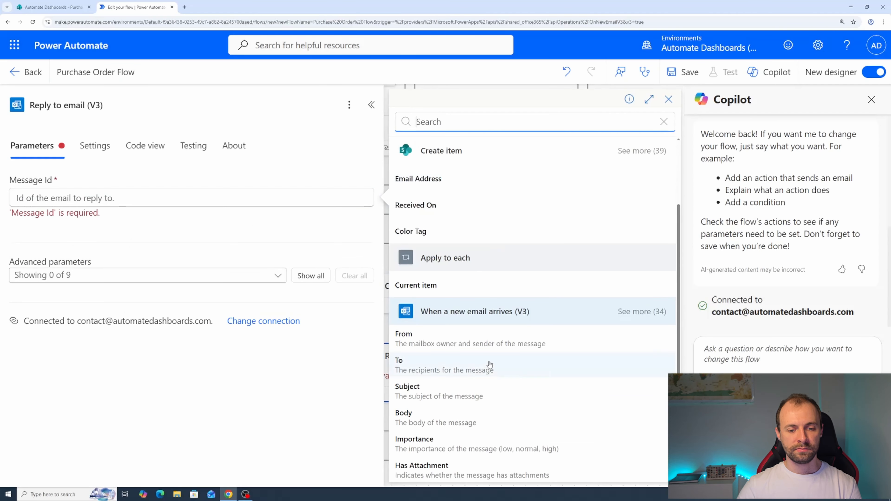
{"action": "left_click", "coordinate": [626, 313]}
{"action": "scroll", "coordinate": [561, 336], "scroll_direction": "down", "scroll_amount": 8}
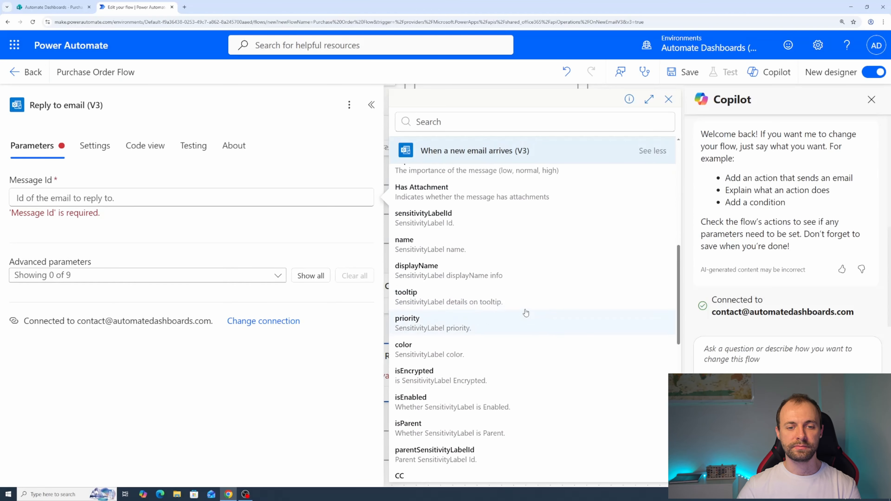
{"action": "scroll", "coordinate": [508, 284], "scroll_direction": "down", "scroll_amount": 6}
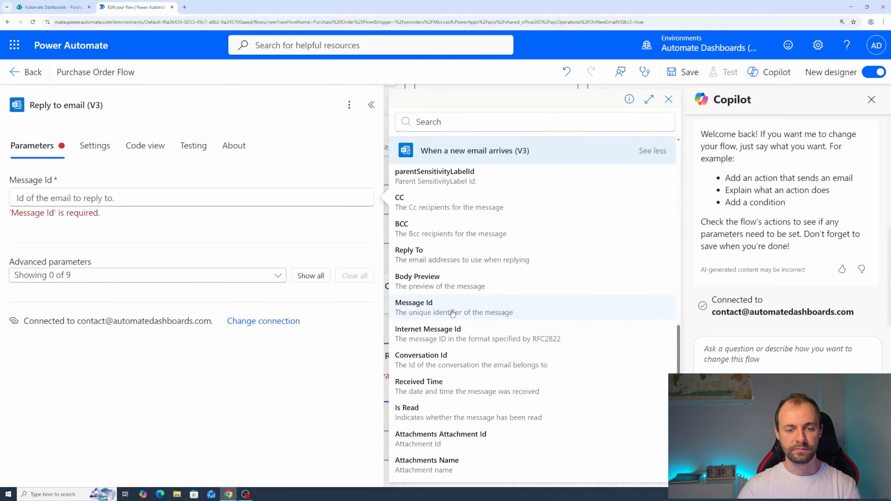
{"action": "left_click", "coordinate": [442, 311]}
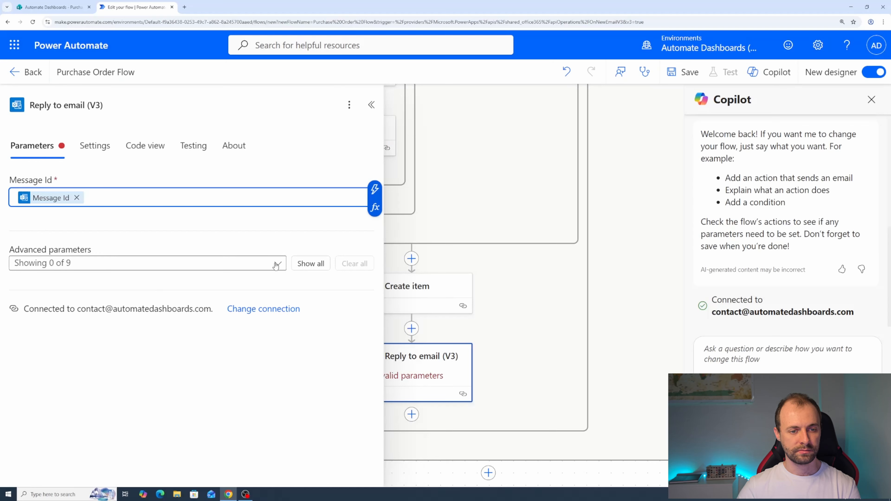
Show all advanced parameters of the reply action and fill To with the From dynamic value from the email trigger
{"action": "left_click", "coordinate": [309, 264]}
{"action": "scroll", "coordinate": [212, 228], "scroll_direction": "down", "scroll_amount": 3}
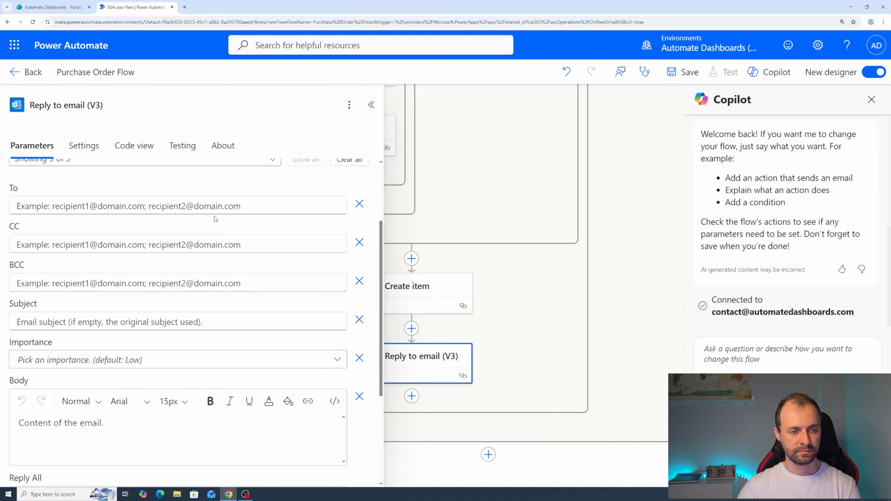
{"action": "left_click", "coordinate": [212, 210]}
{"action": "type", "text": "/"}
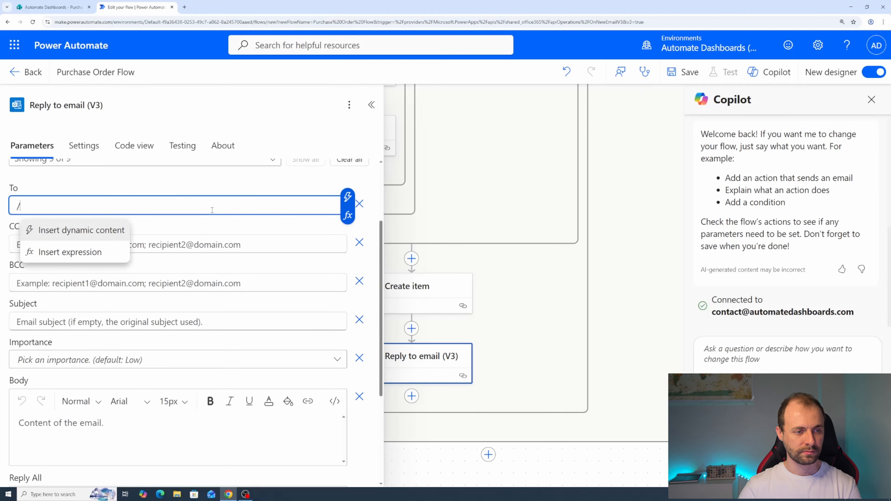
{"action": "left_click", "coordinate": [100, 230]}
{"action": "scroll", "coordinate": [455, 315], "scroll_direction": "down", "scroll_amount": 3}
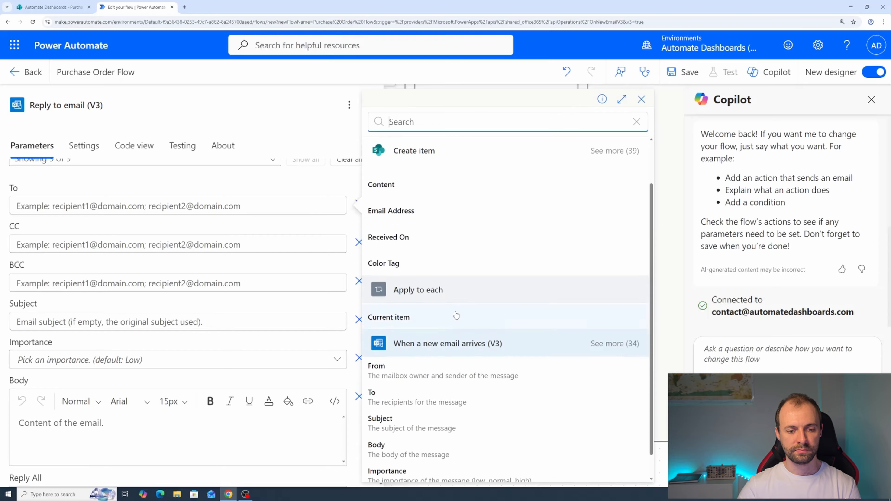
{"action": "left_click", "coordinate": [406, 333]}
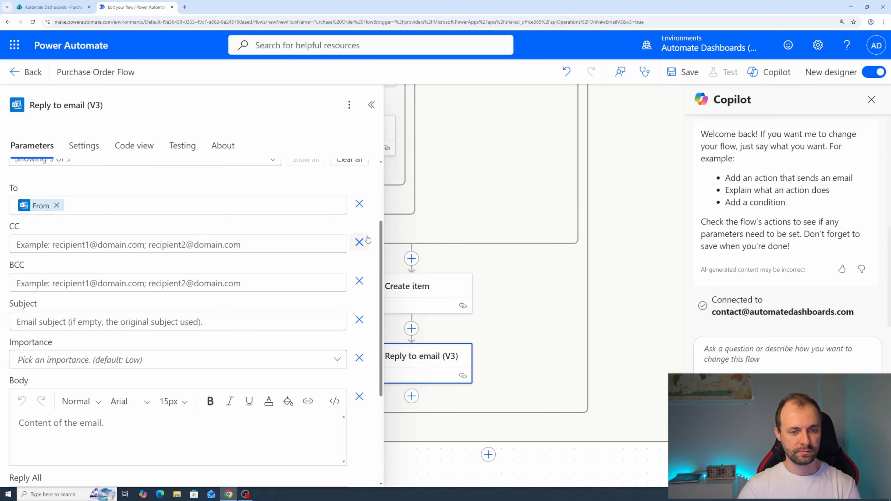
Remove the CC, BCC and Subject parameters from the Reply to email (V3) action
{"action": "left_click", "coordinate": [358, 242]}
{"action": "left_click", "coordinate": [358, 243]}
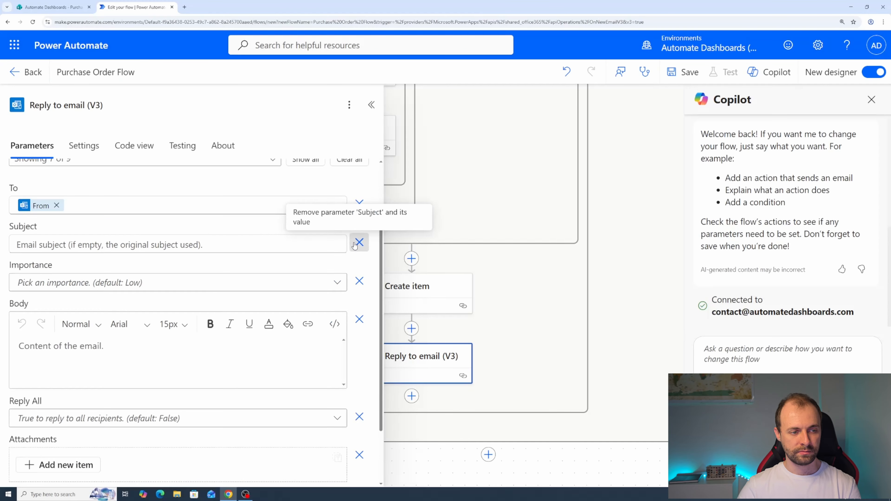
{"action": "left_click", "coordinate": [151, 244]}
{"action": "left_click", "coordinate": [344, 261]}
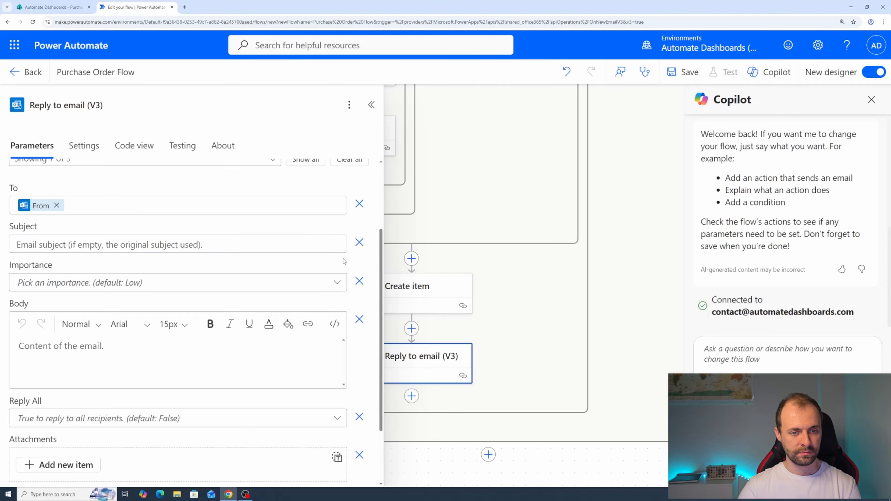
{"action": "left_click", "coordinate": [359, 242]}
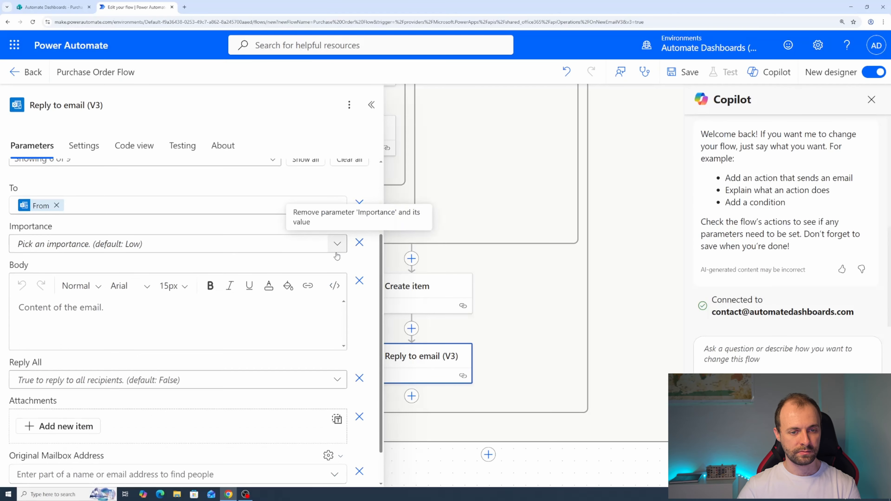
Set Importance to Normal and the reply body to "Dear sender, We've received your purchase order and created an entry in our system. Thank you"
{"action": "left_click", "coordinate": [197, 244]}
{"action": "left_click", "coordinate": [113, 307]}
{"action": "left_click", "coordinate": [113, 307]}
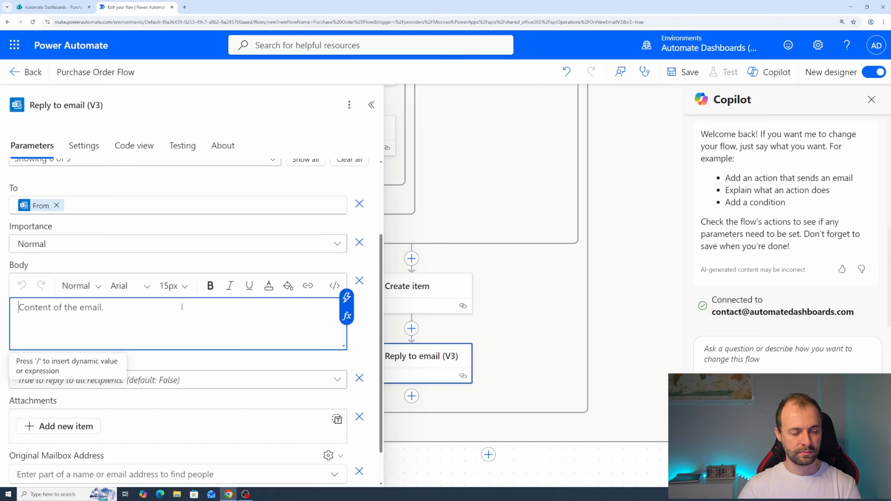
{"action": "type", "text": "Dear sender,  We've received your purchase order and created an entry in our system.  Thank you"}
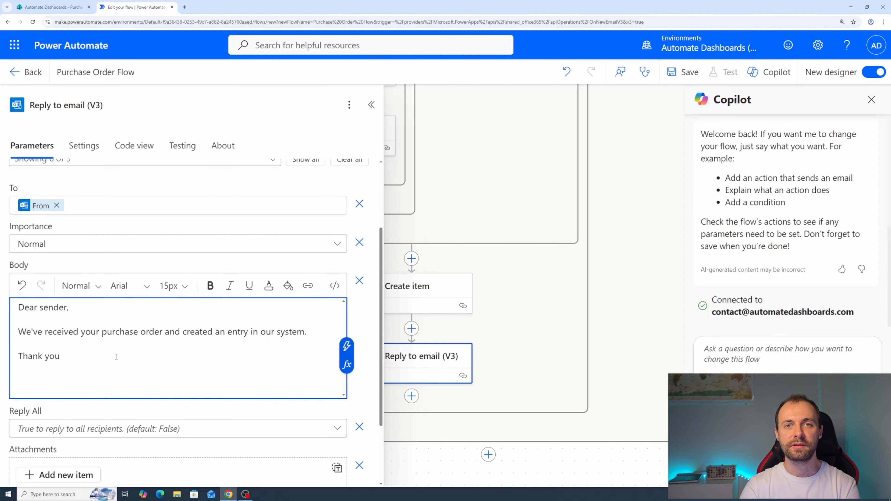
{"action": "left_click", "coordinate": [647, 155]}
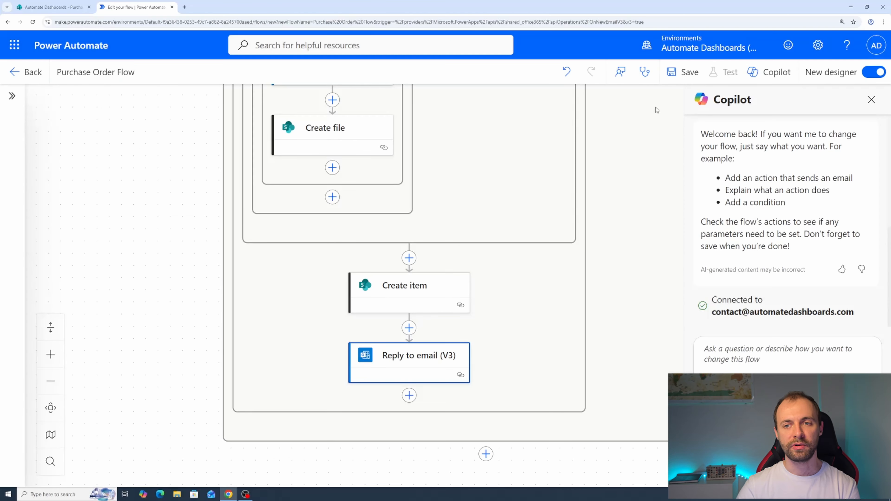
Save the Purchase Order Flow, then clear the notification and the Copilot pane from the designer
{"action": "left_click", "coordinate": [684, 72]}
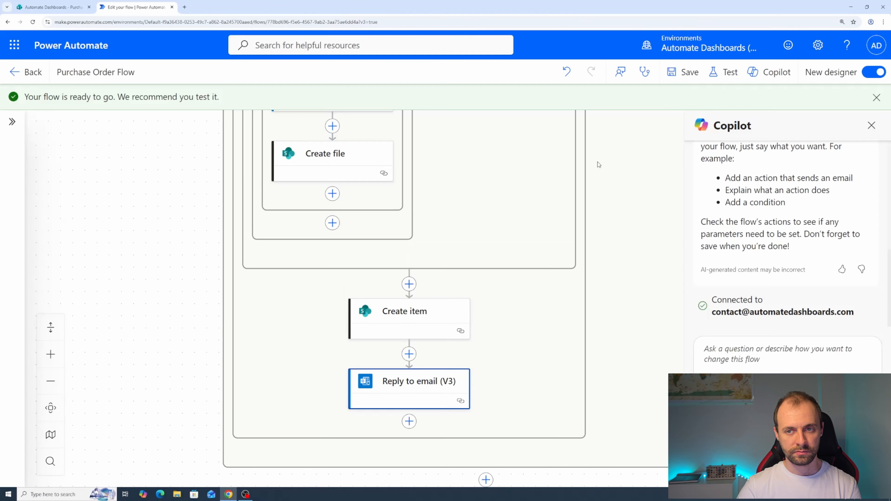
{"action": "left_click", "coordinate": [876, 97]}
{"action": "left_click", "coordinate": [871, 100]}
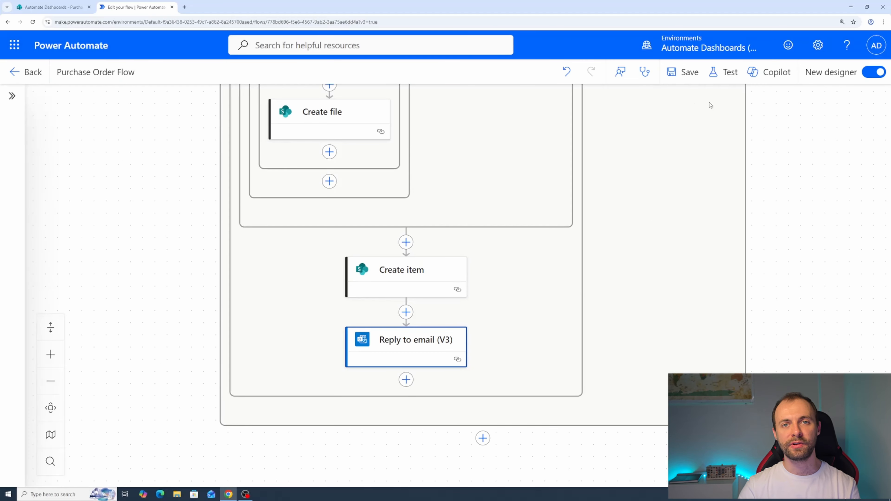
Start a manual test of the Purchase Order Flow
{"action": "left_click", "coordinate": [727, 73]}
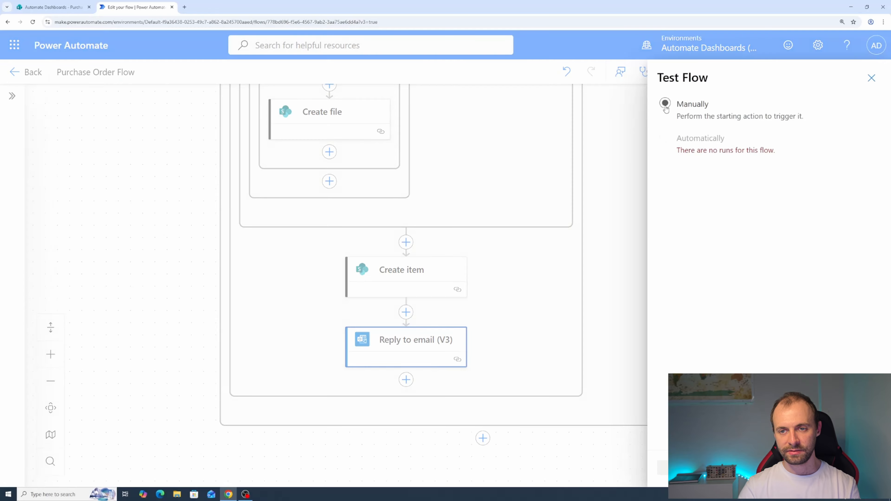
{"action": "left_click", "coordinate": [664, 106]}
{"action": "left_click", "coordinate": [677, 468]}
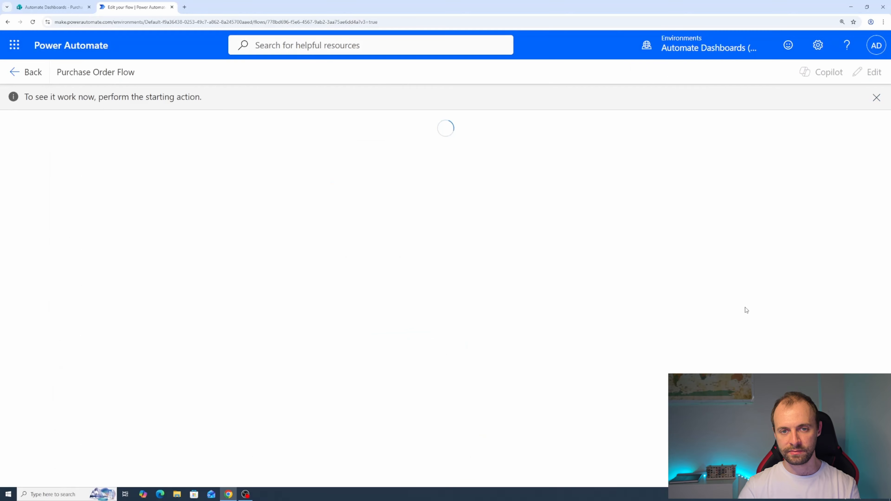
Switch to Outlook, attach sample.pdf to the PO #123 draft and send it to Automate Dashboards to trigger the flow
{"action": "left_click", "coordinate": [211, 494]}
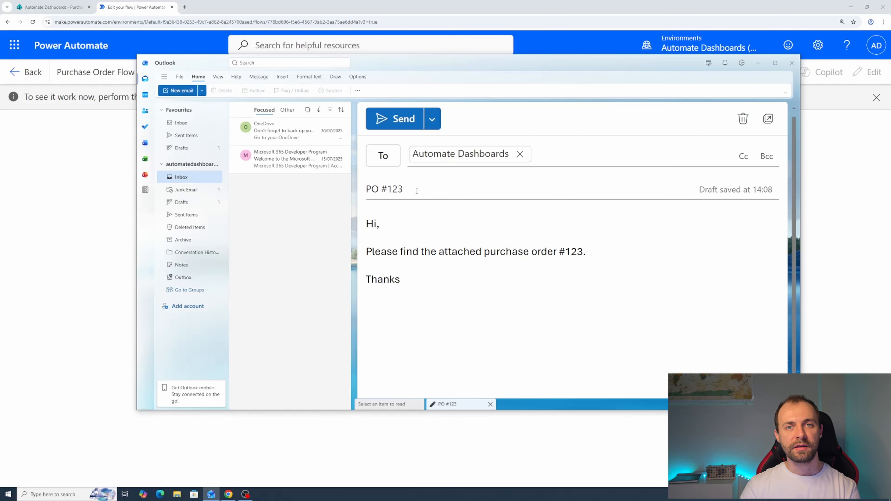
{"action": "left_click", "coordinate": [389, 181]}
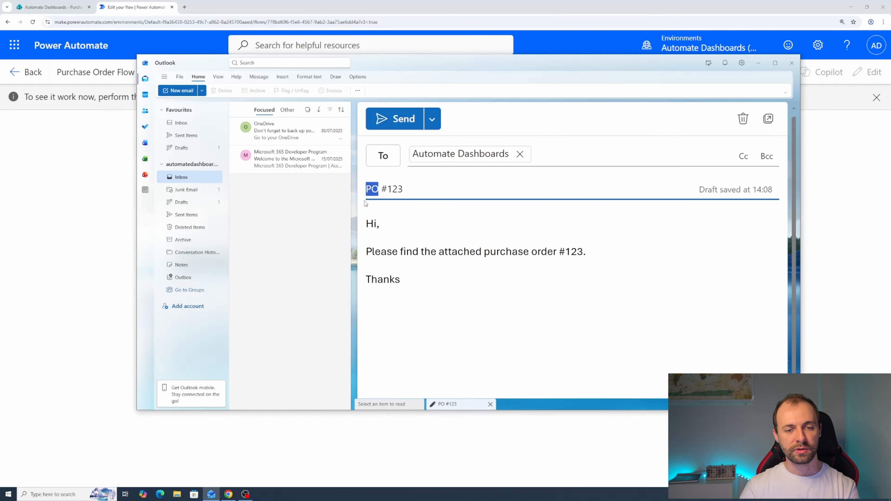
{"action": "left_click", "coordinate": [413, 221]}
{"action": "left_click", "coordinate": [283, 77]}
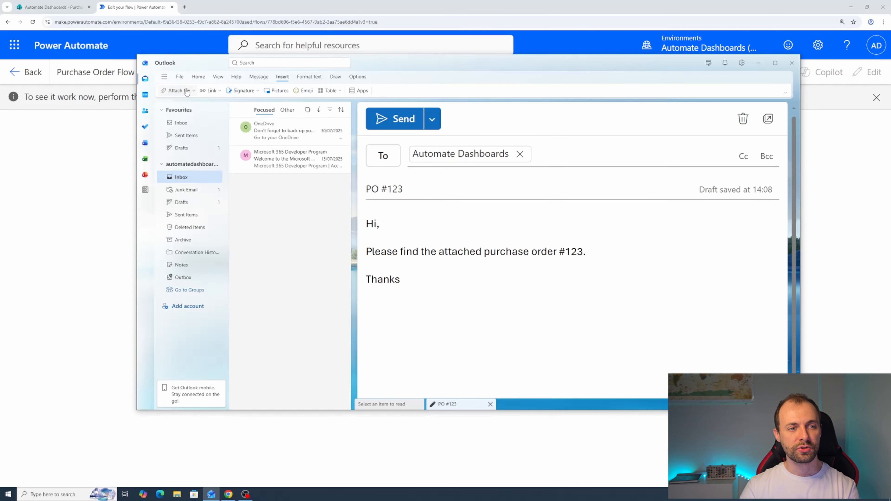
{"action": "left_click", "coordinate": [177, 90]}
{"action": "left_click", "coordinate": [188, 163]}
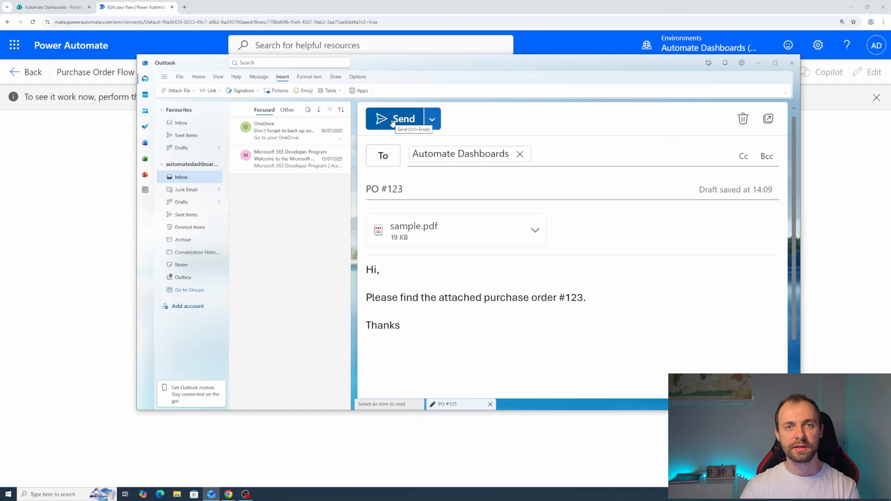
{"action": "left_click", "coordinate": [392, 122]}
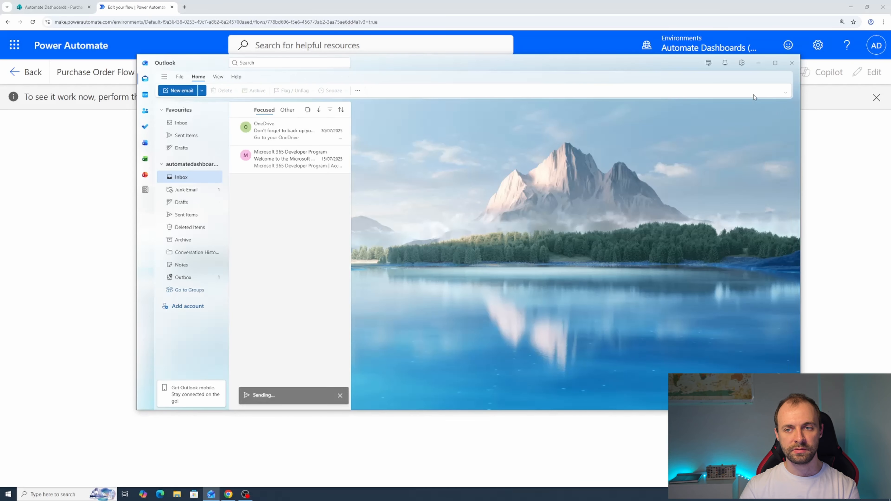
{"action": "left_click", "coordinate": [757, 64]}
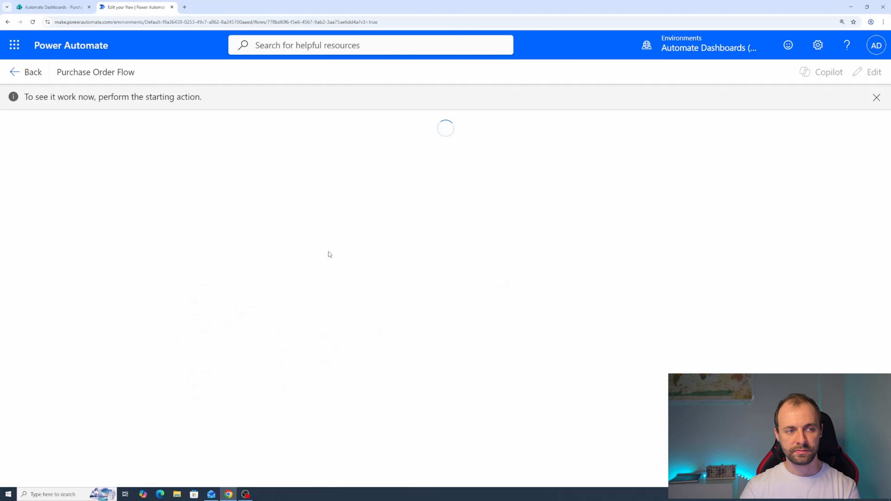
Check the test run's actions, the Purchase Orders list, the Purchase Order Files library and the automatic reply in Outlook
{"action": "scroll", "coordinate": [514, 239], "scroll_direction": "down", "scroll_amount": 6}
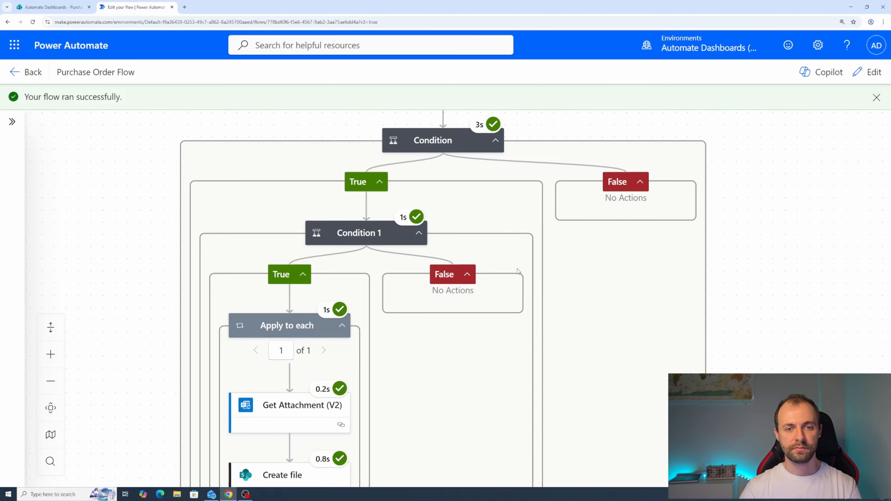
{"action": "scroll", "coordinate": [538, 194], "scroll_direction": "down", "scroll_amount": 5}
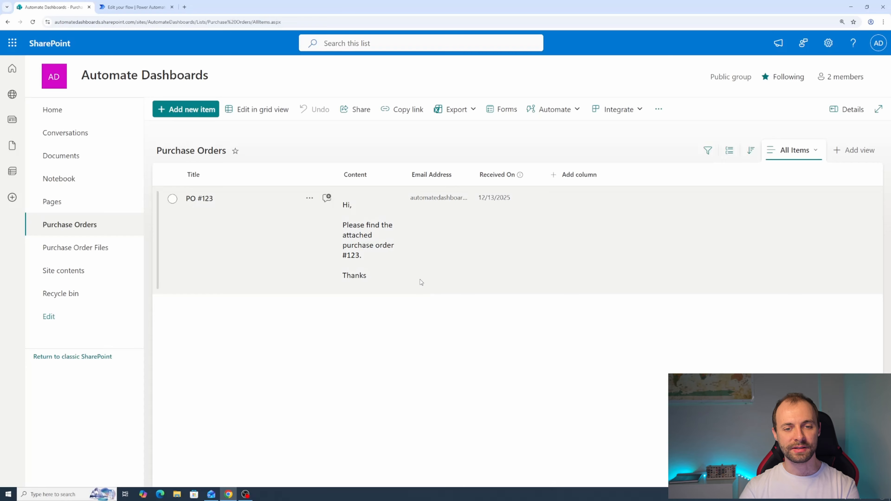
{"action": "left_click", "coordinate": [75, 248]}
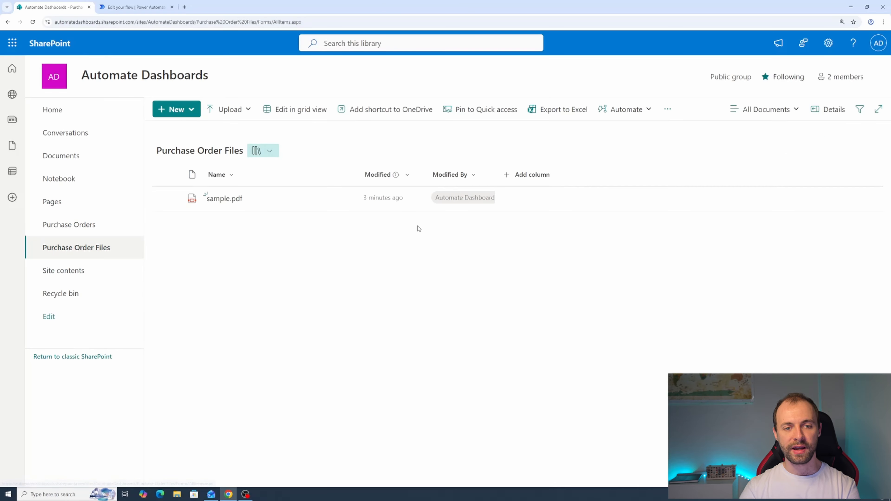
{"action": "left_click", "coordinate": [211, 494]}
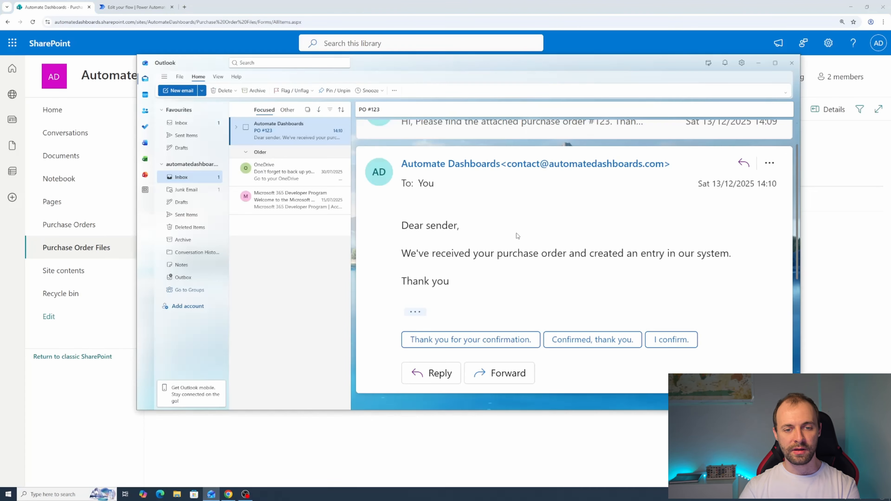